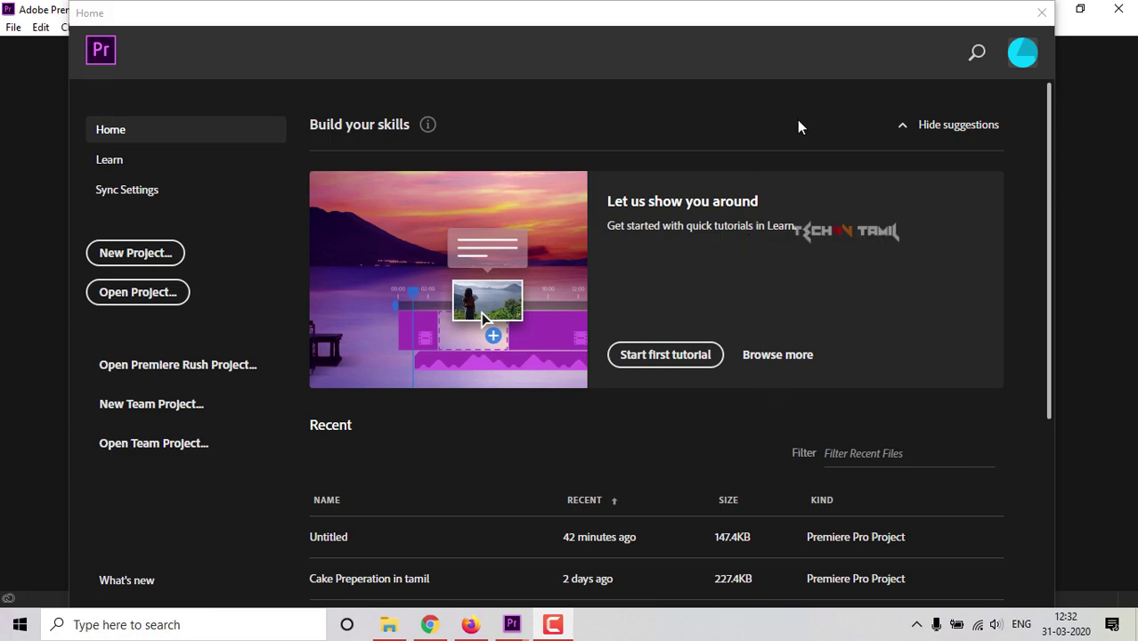
Step: Create a new Premiere Pro project named 'timelapse' from the Home screen
click(176, 254)
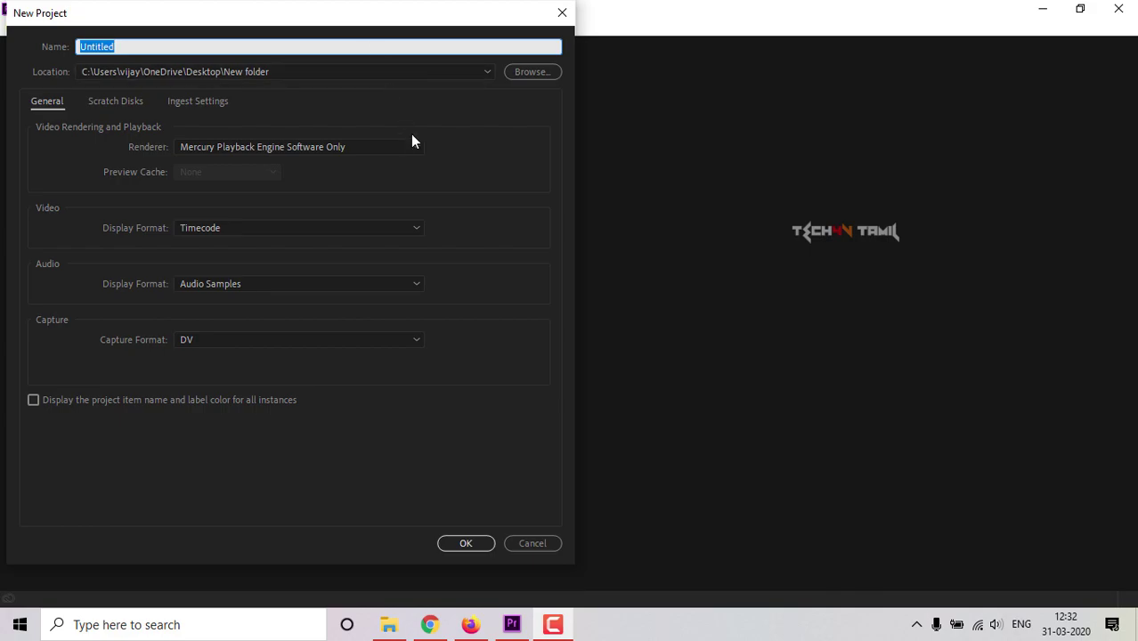
text(tim)
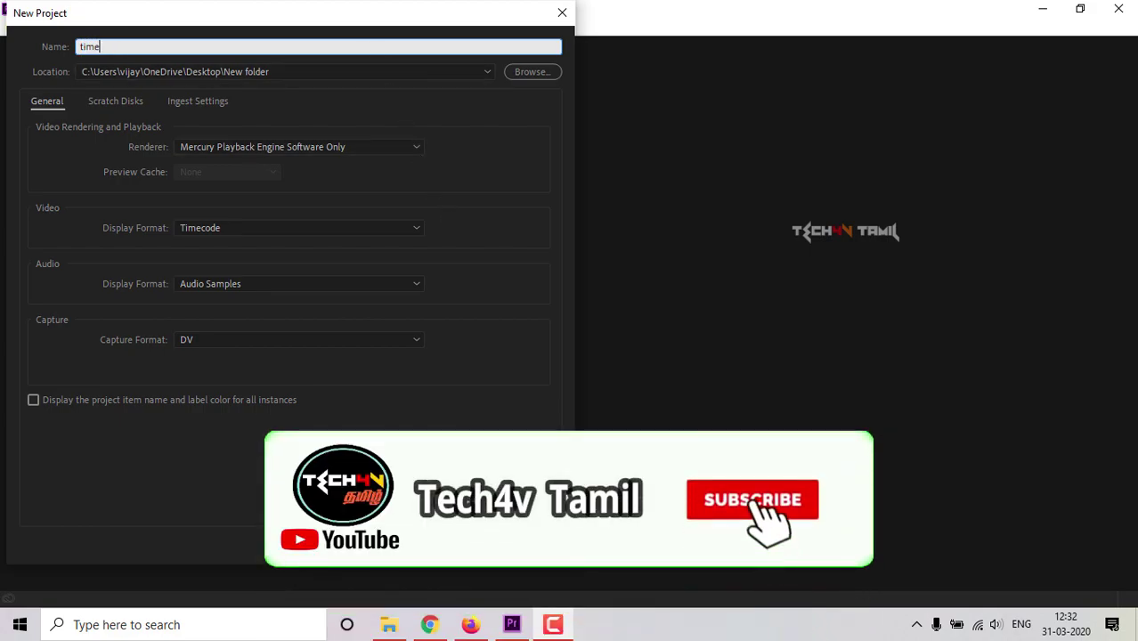
text(e)
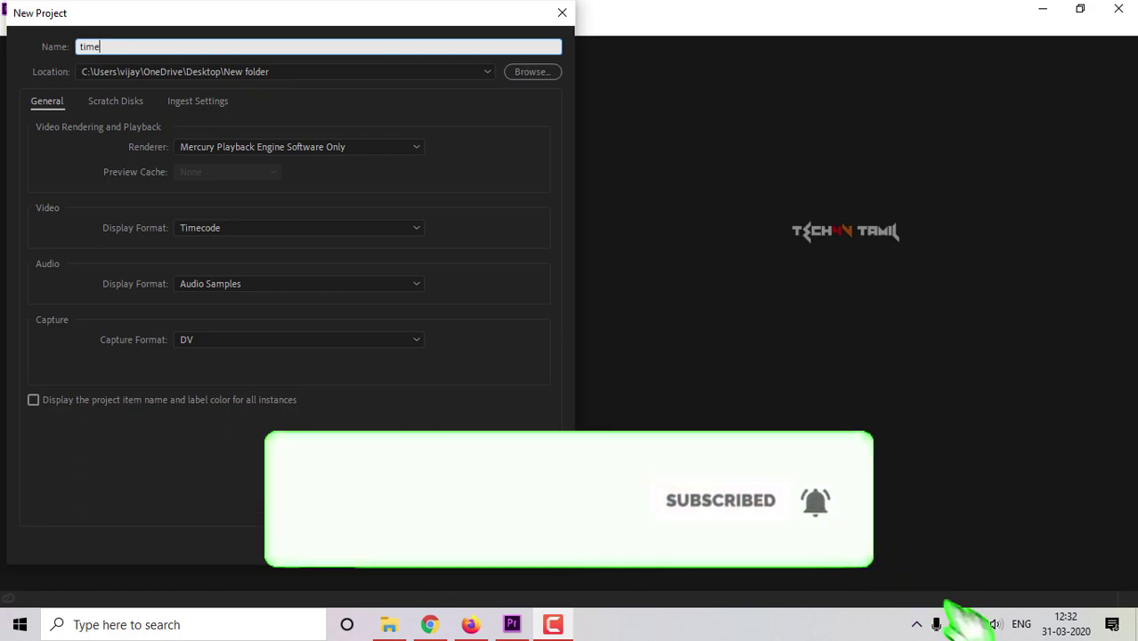
text(lapse)
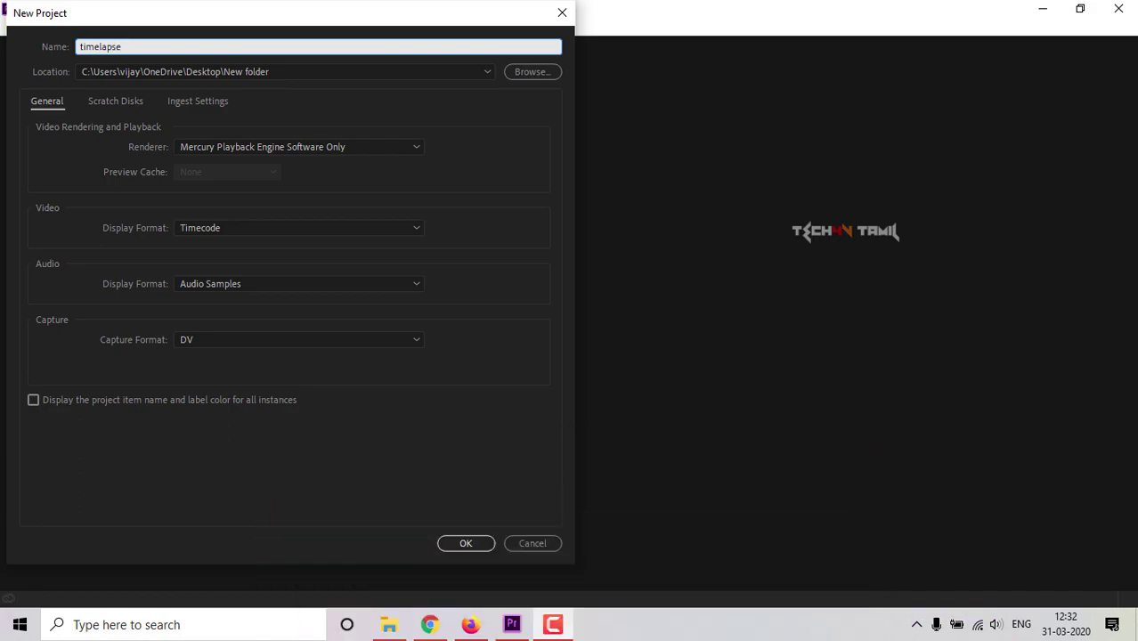
key(Return)
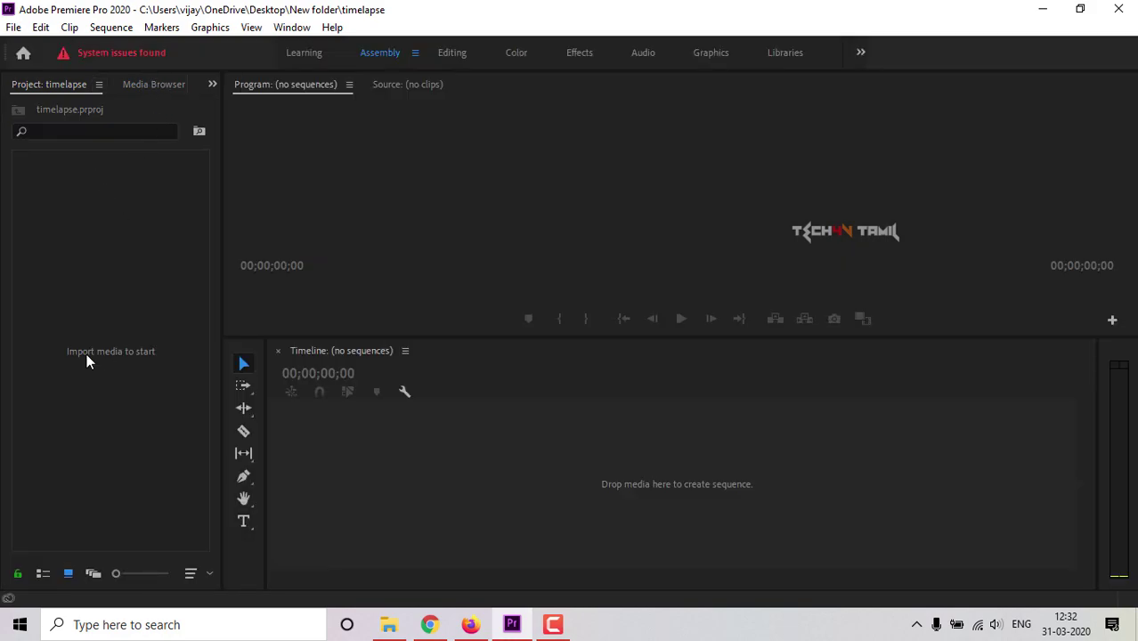
Step: Import the LONDON WALK _ Oxford Street to Carnaby Street MP4 from the Desktop into the project bin
click(70, 260)
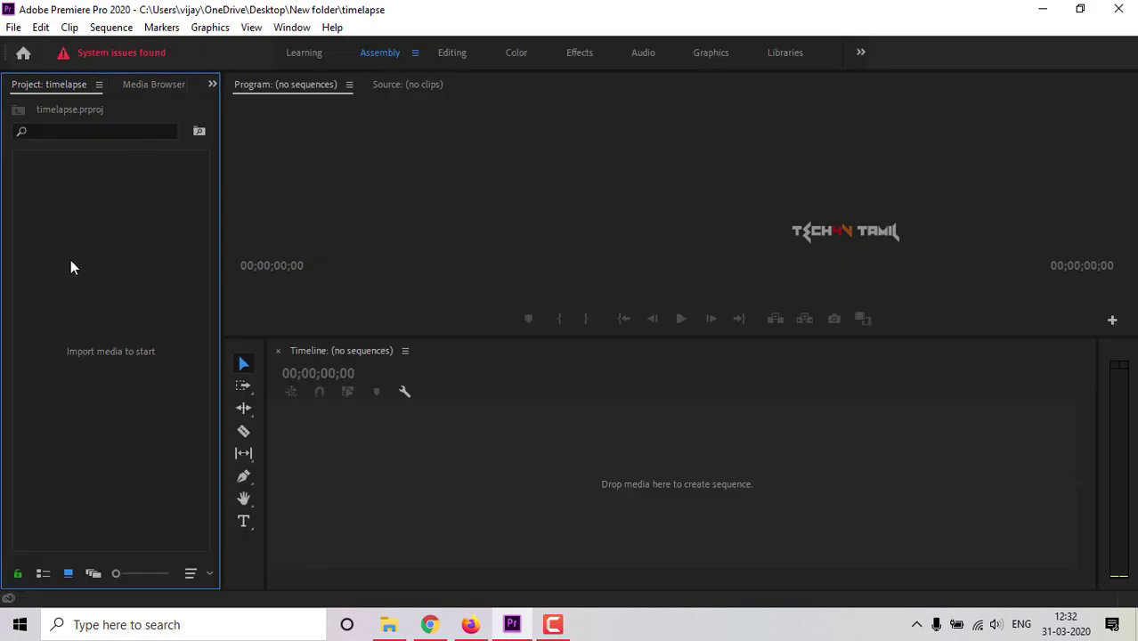
right_click(124, 291)
click(157, 416)
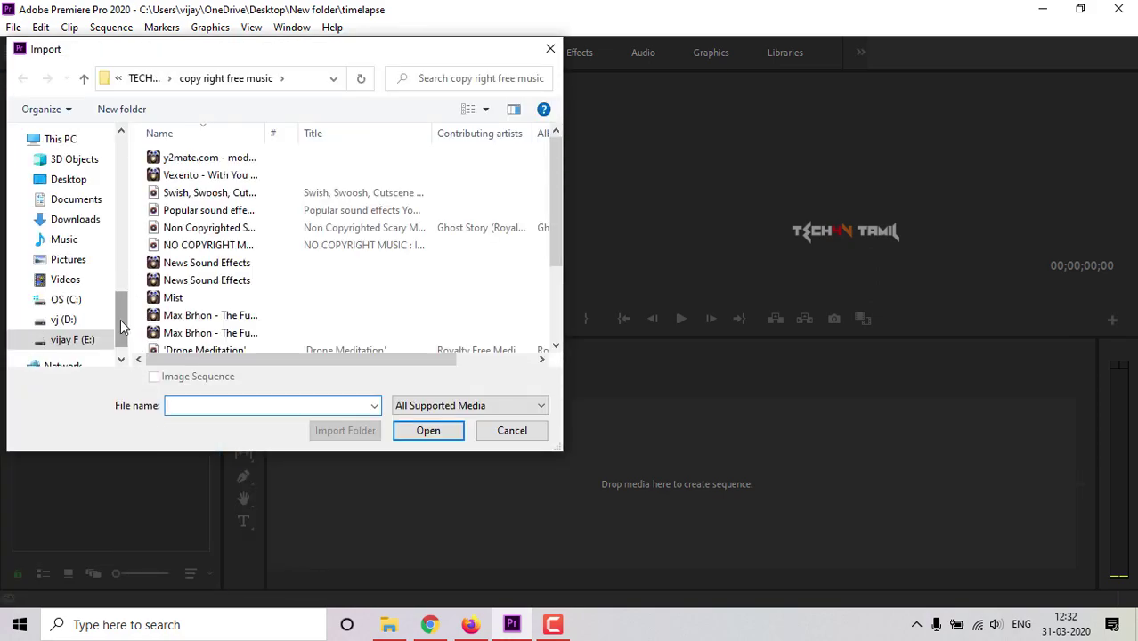
drag(122, 328, 122, 165)
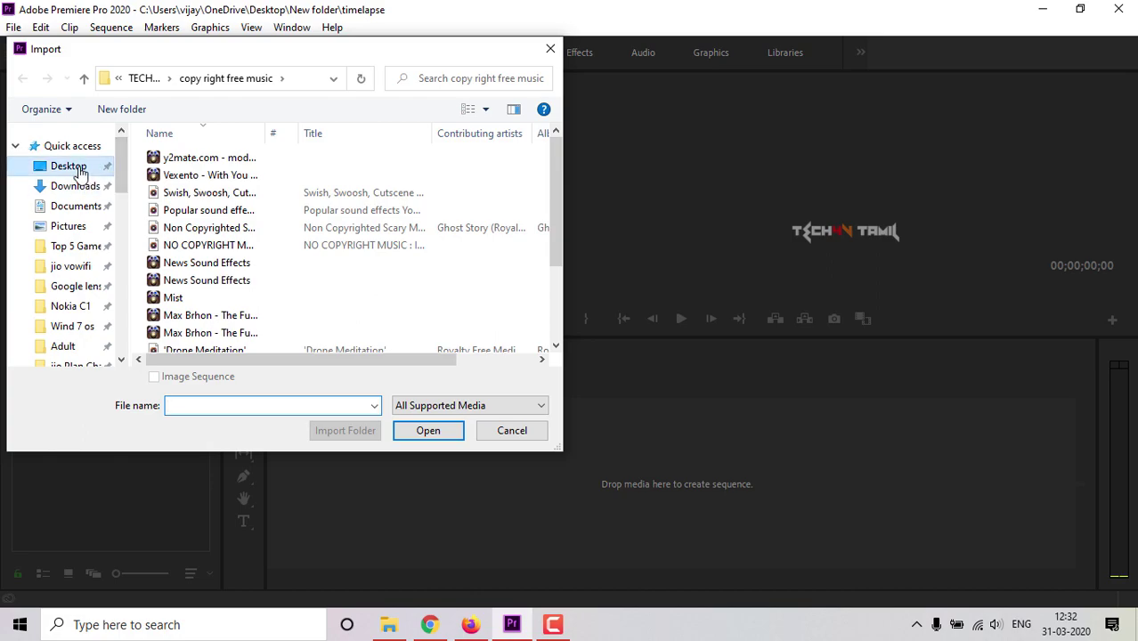
click(78, 169)
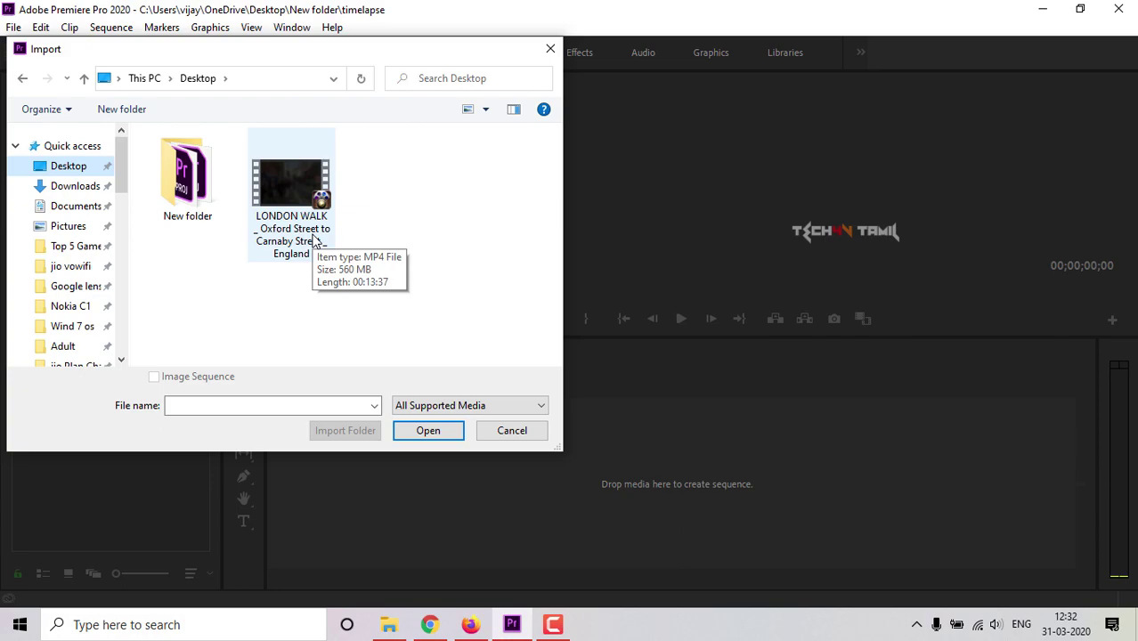
click(313, 240)
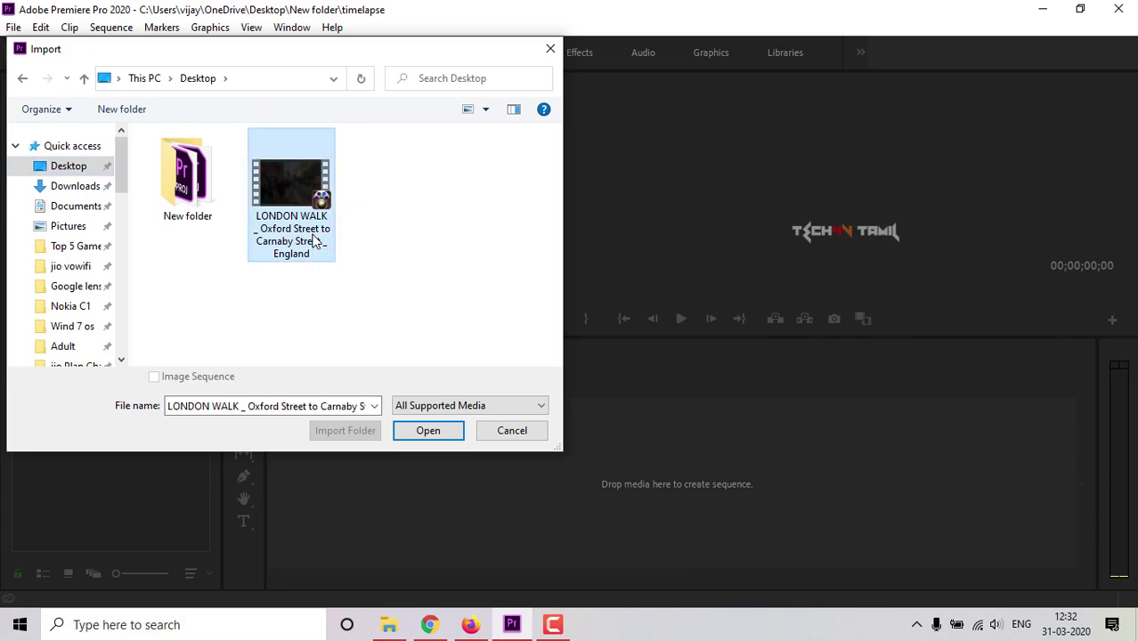
click(417, 435)
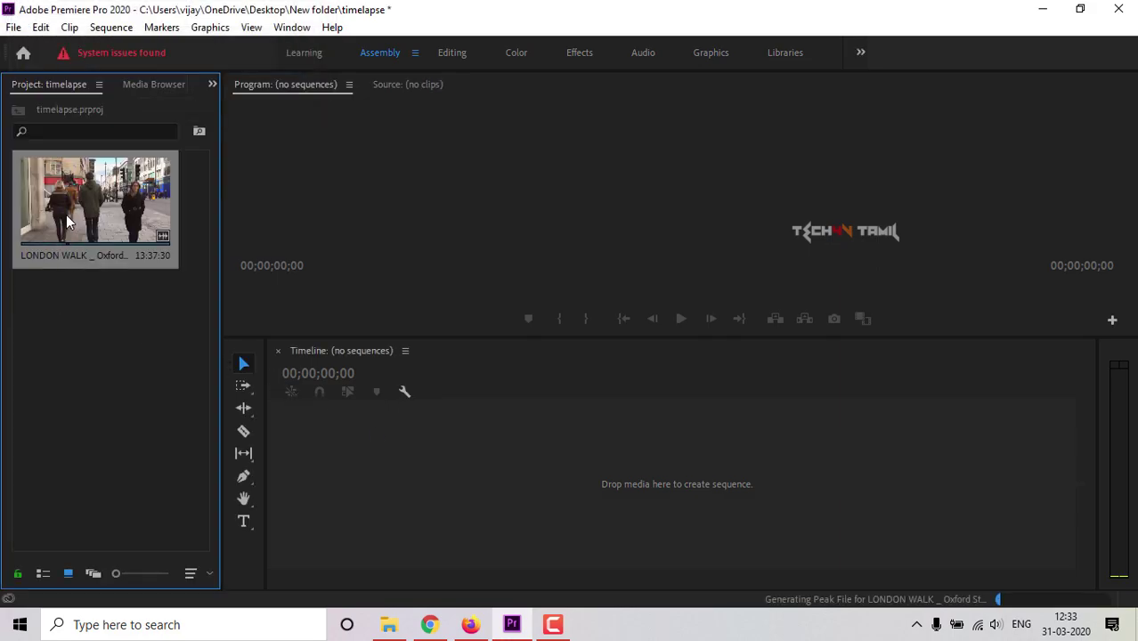
Step: Drop the LONDON WALK clip onto the empty timeline to create a matching sequence
drag(173, 240, 287, 445)
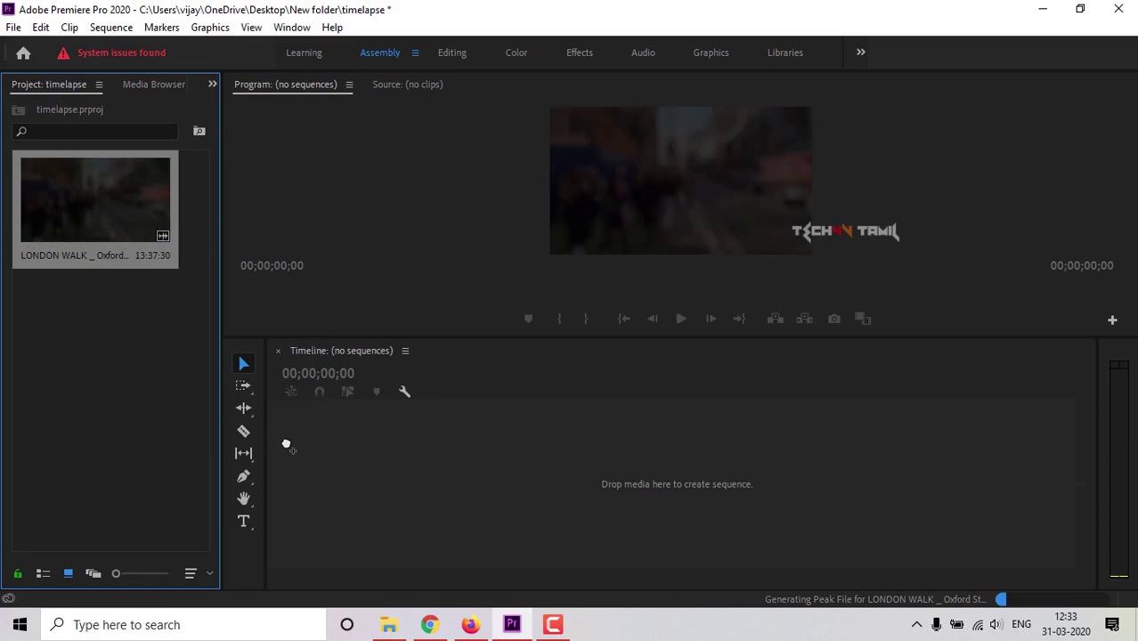
drag(285, 444, 285, 444)
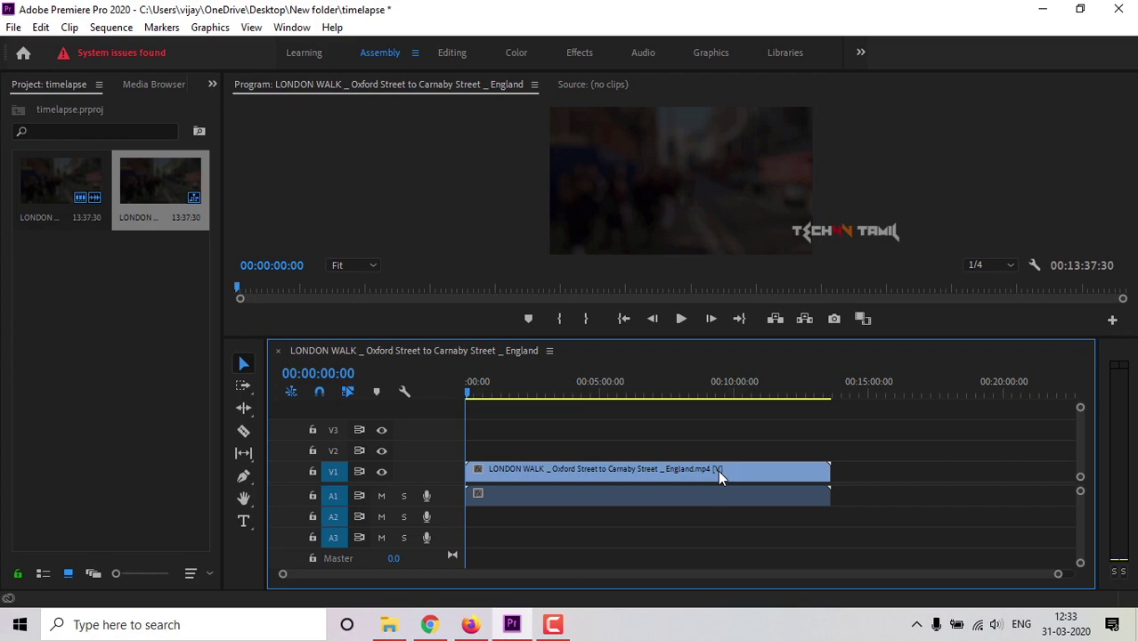
Step: Unlink the clip's audio and delete the A1 audio track clip
right_click(595, 496)
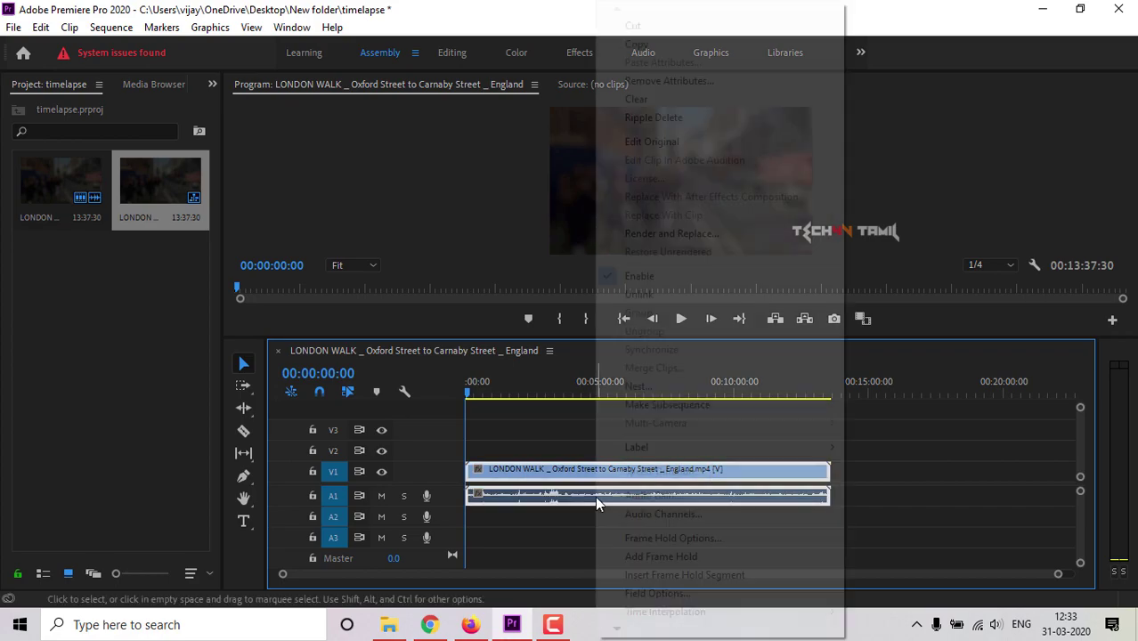
click(647, 295)
click(623, 496)
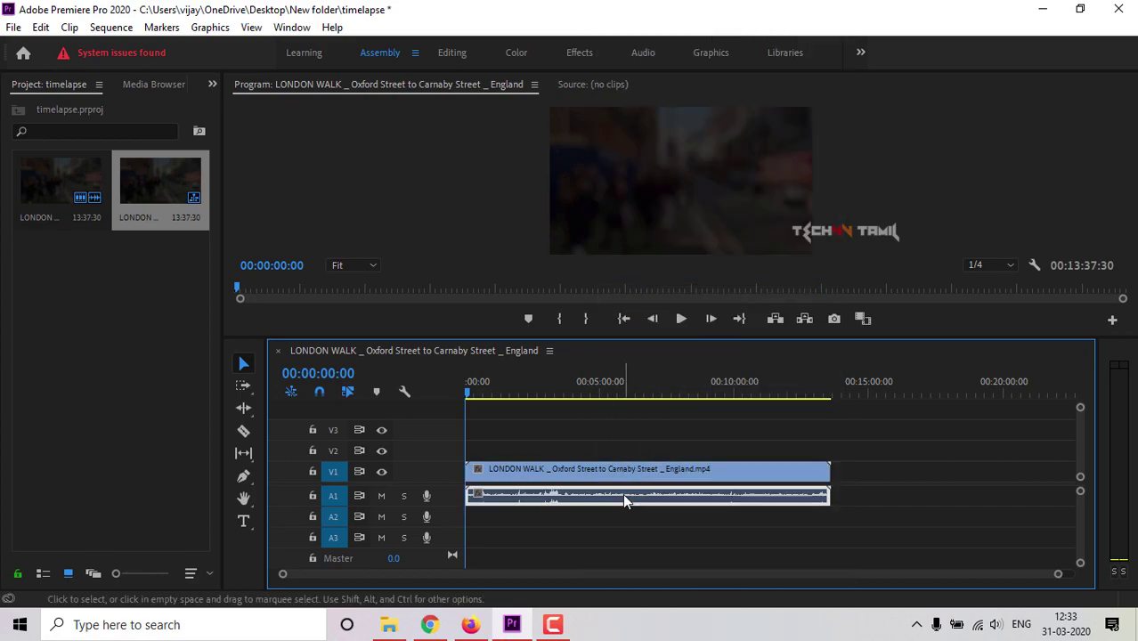
key(Delete)
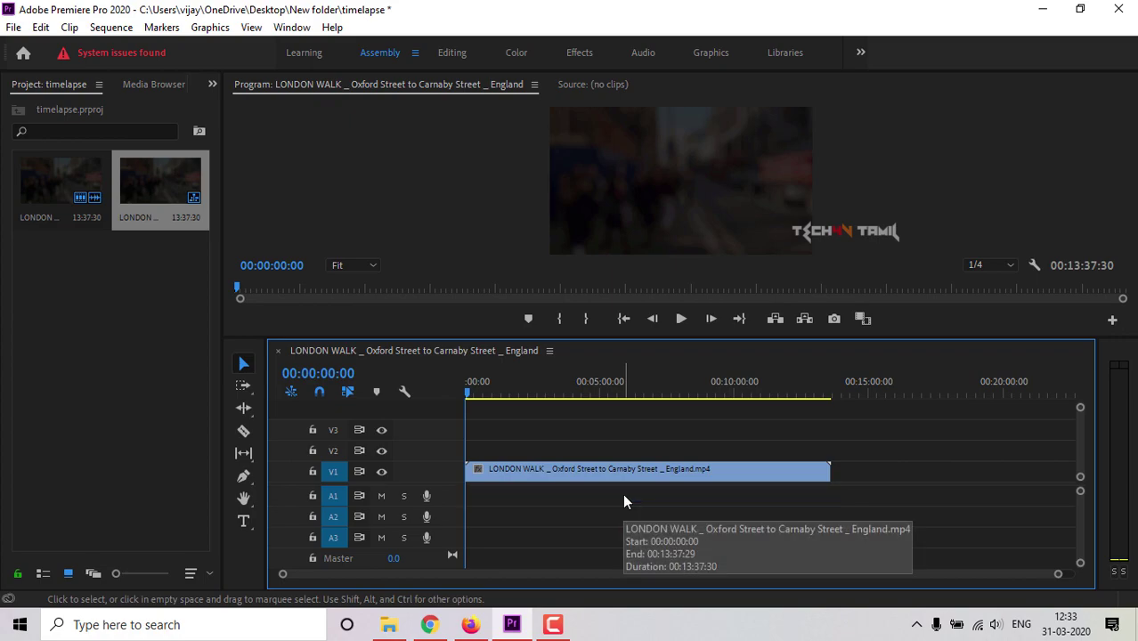
Step: Razor-cut the video at 00:00:55:48, delete the opening piece and move the rest to the start
click(680, 319)
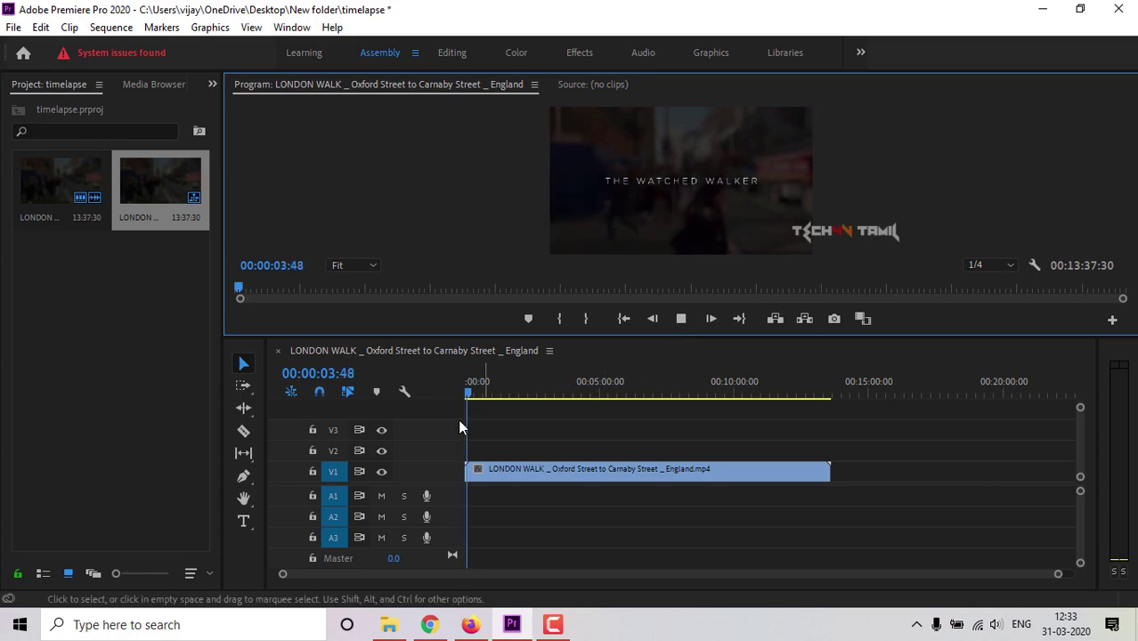
click(477, 398)
click(489, 397)
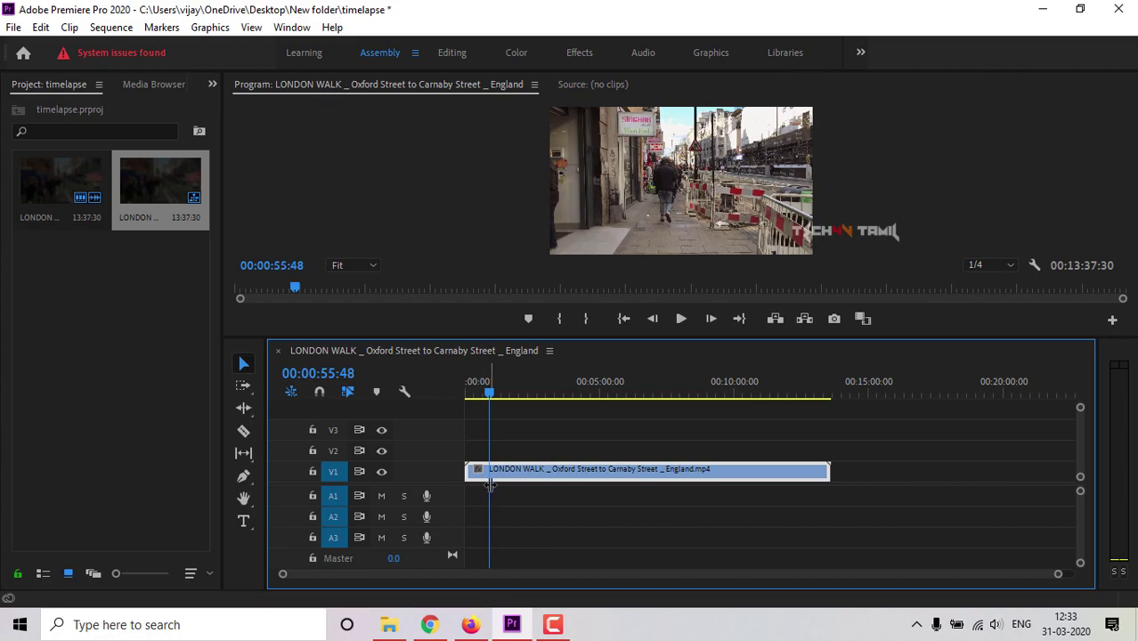
key(c)
click(491, 473)
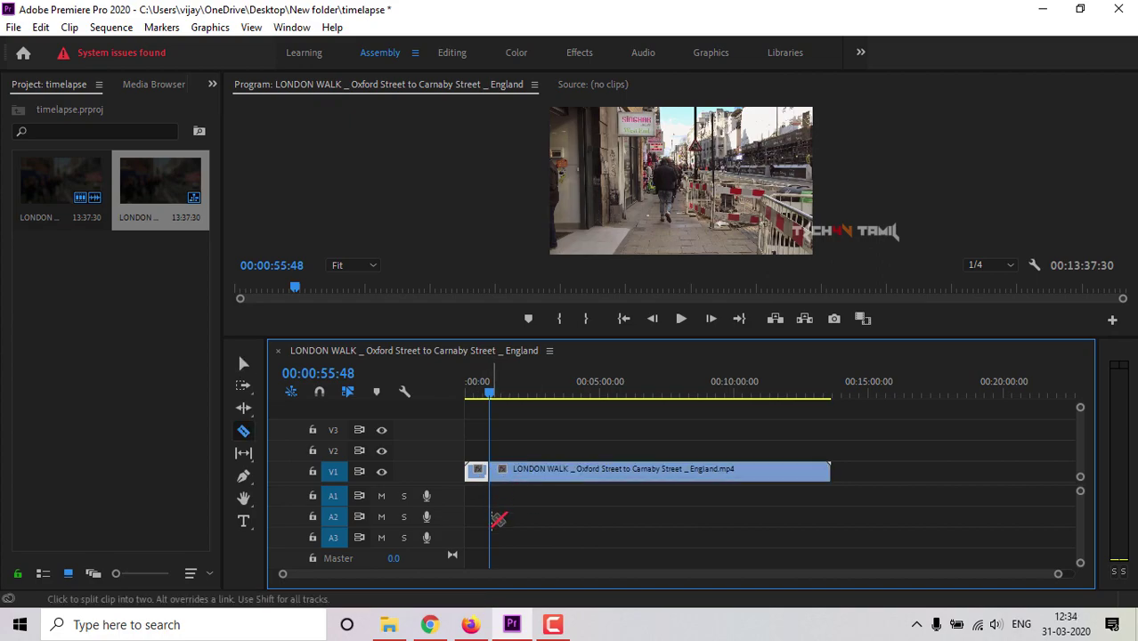
key(Delete)
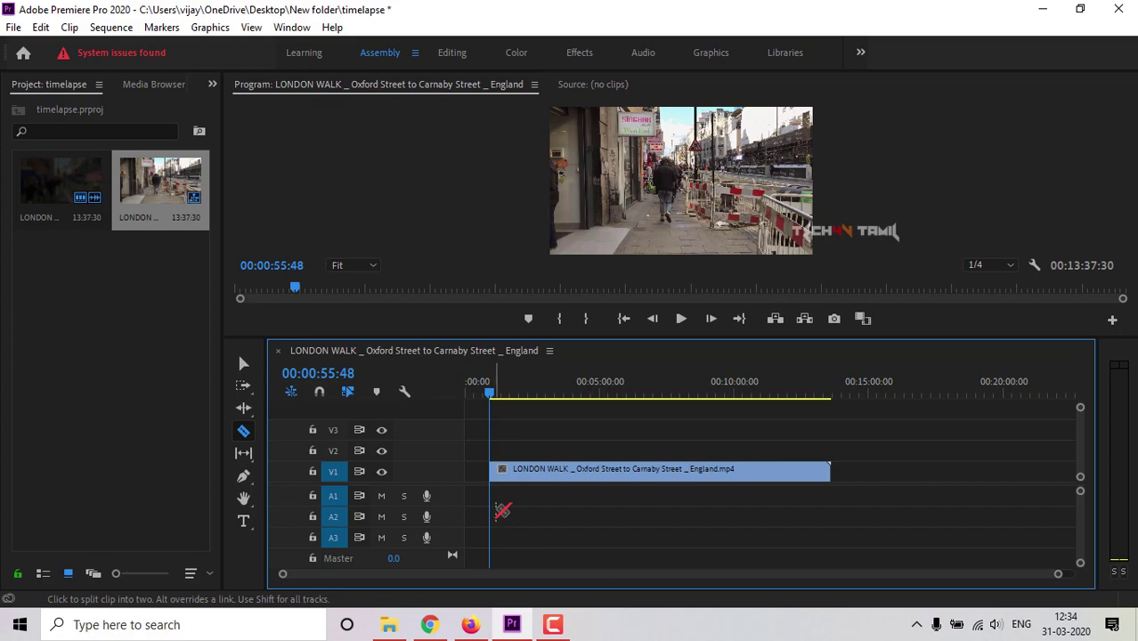
key(v)
drag(539, 471, 516, 472)
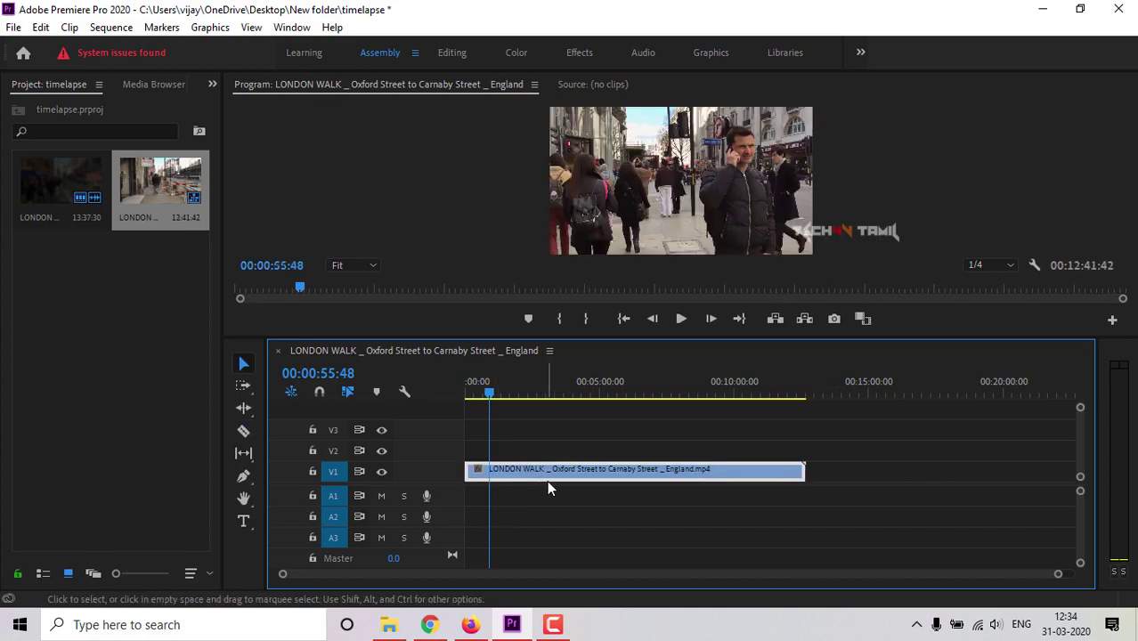
Step: Set the clip's speed to 4000% with Frame Blending time interpolation
right_click(594, 479)
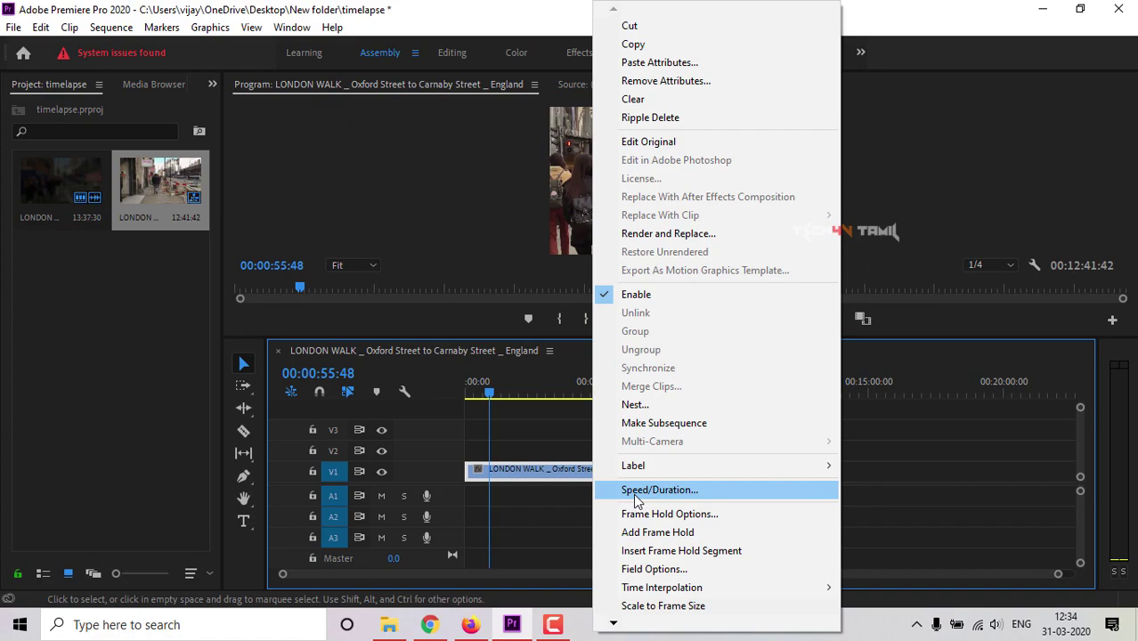
click(633, 492)
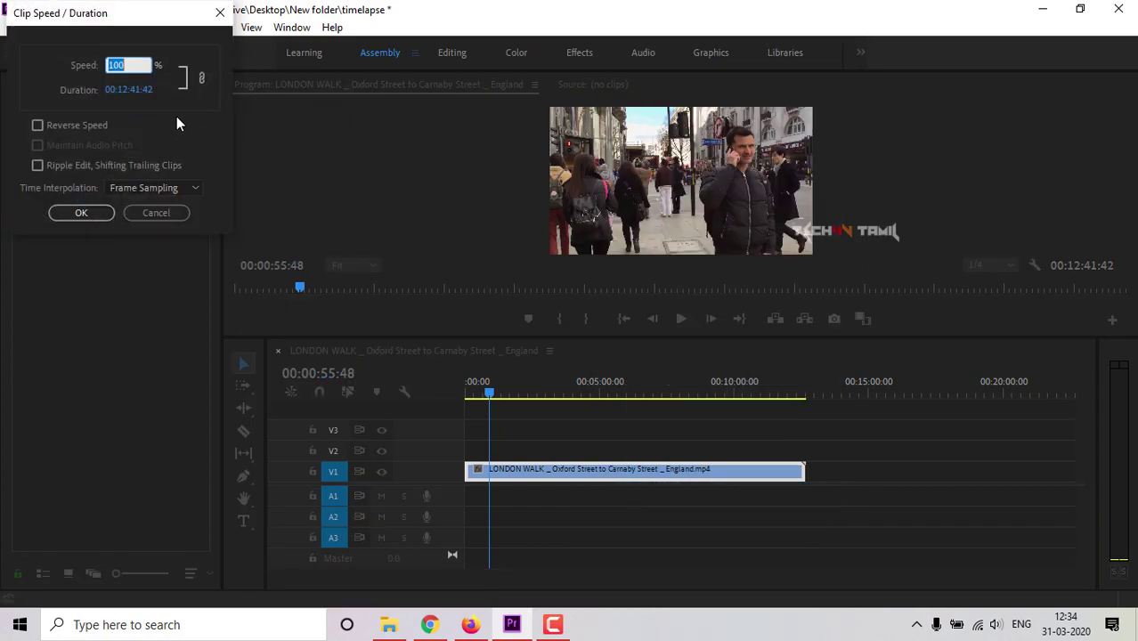
text(4)
text(00)
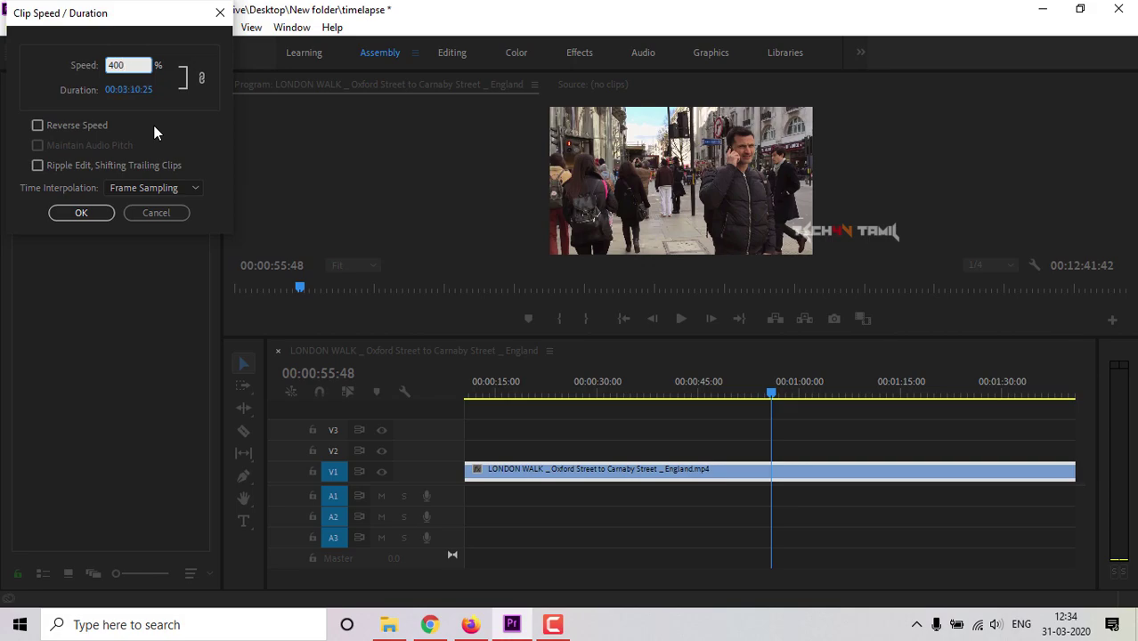
text(0)
drag(160, 13, 587, 166)
click(578, 344)
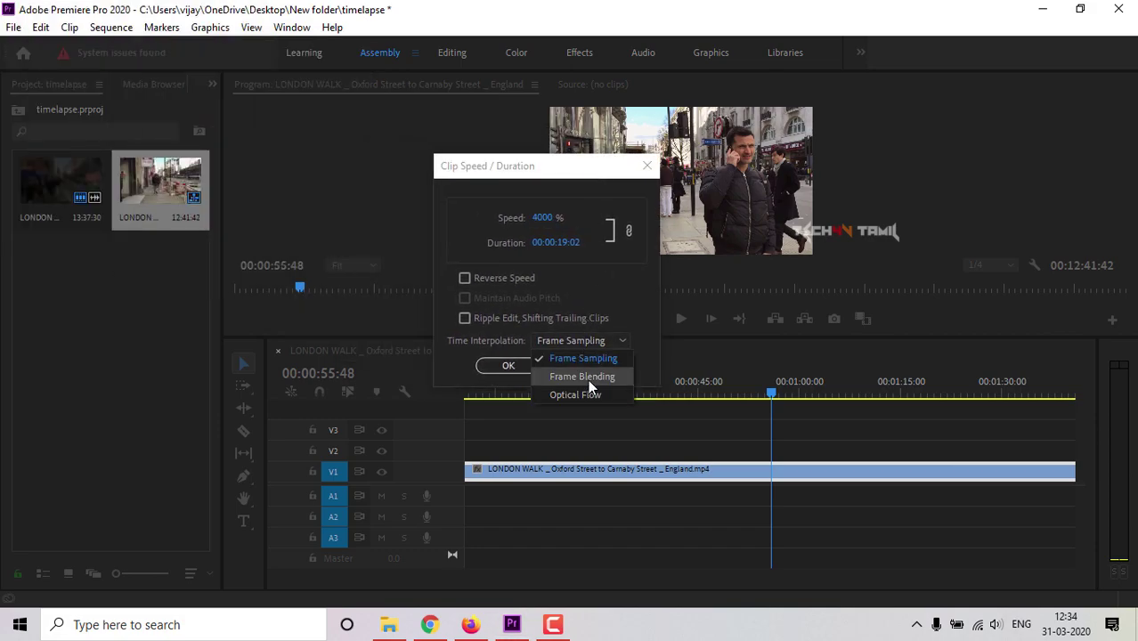
click(587, 378)
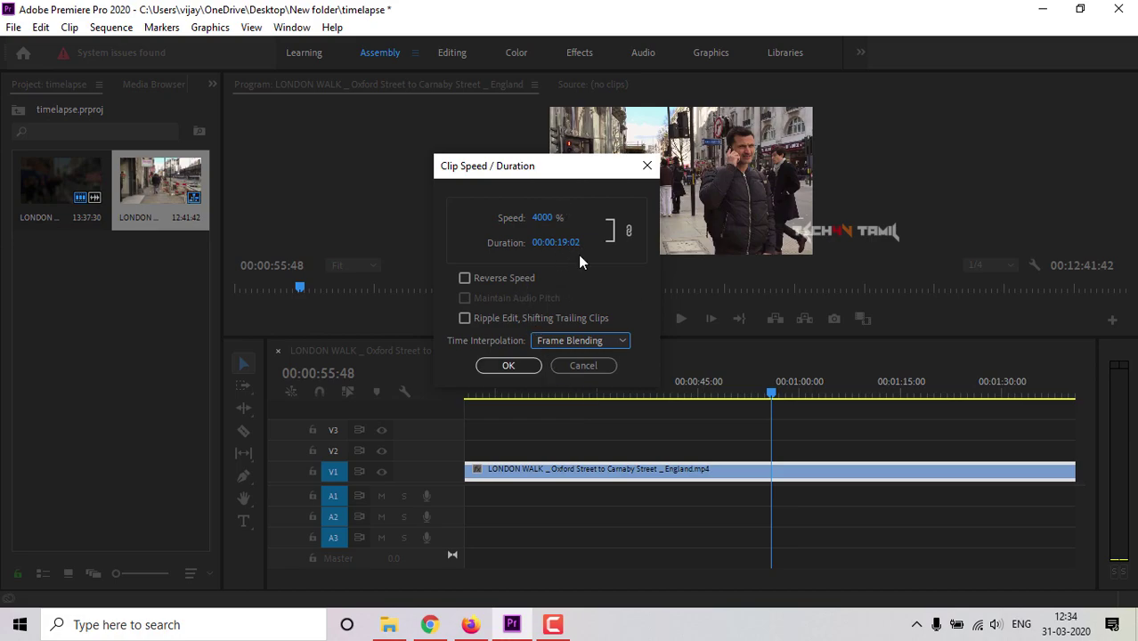
click(488, 366)
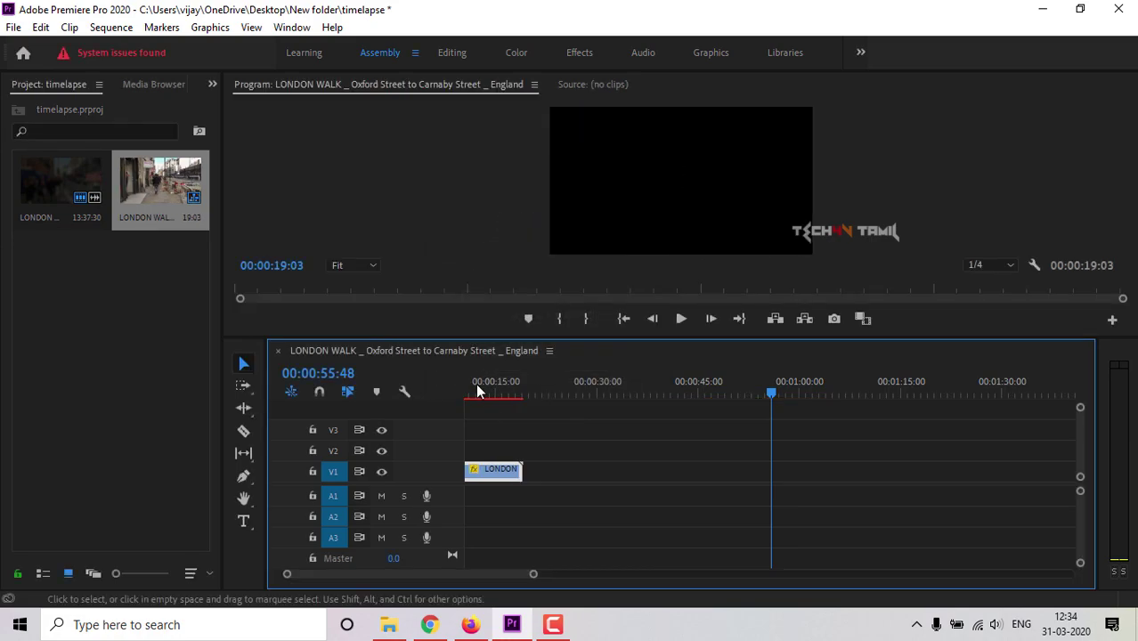
Step: Rewind, fit the timeline, enlarge the program preview and play the sped-up clip through 00:00:19:03
drag(486, 393, 464, 396)
key(backslash)
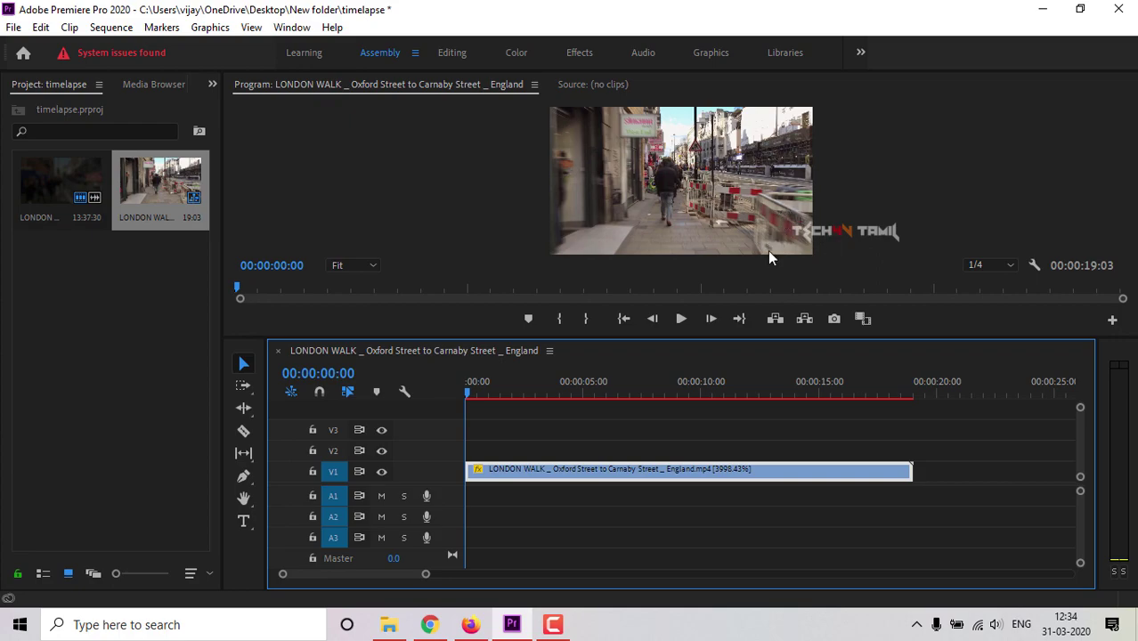
drag(726, 337, 726, 432)
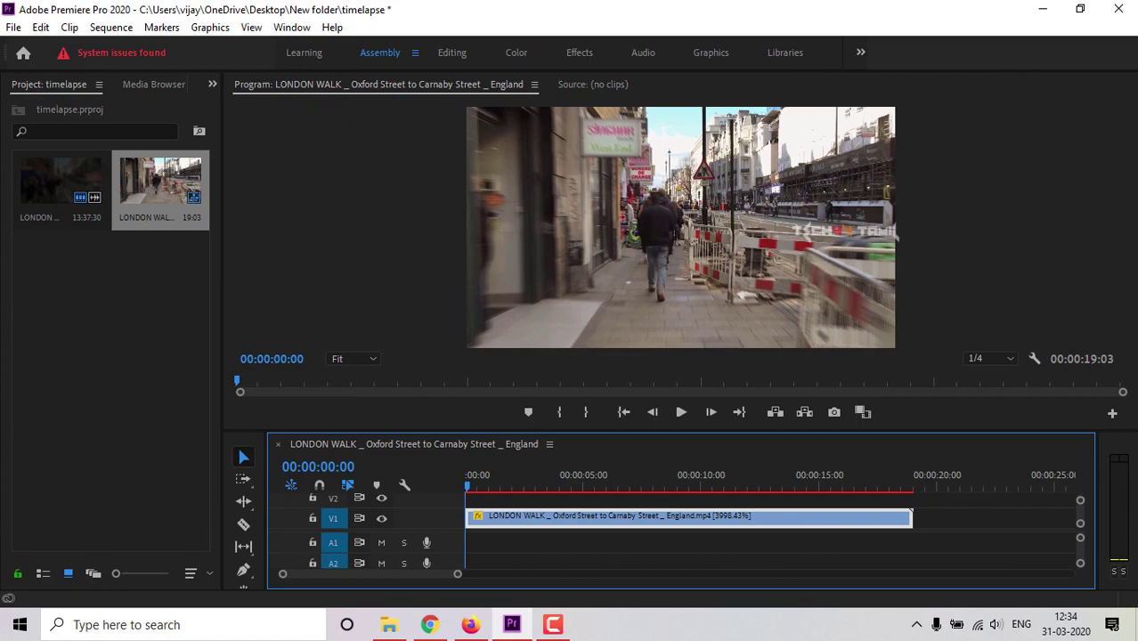
click(846, 320)
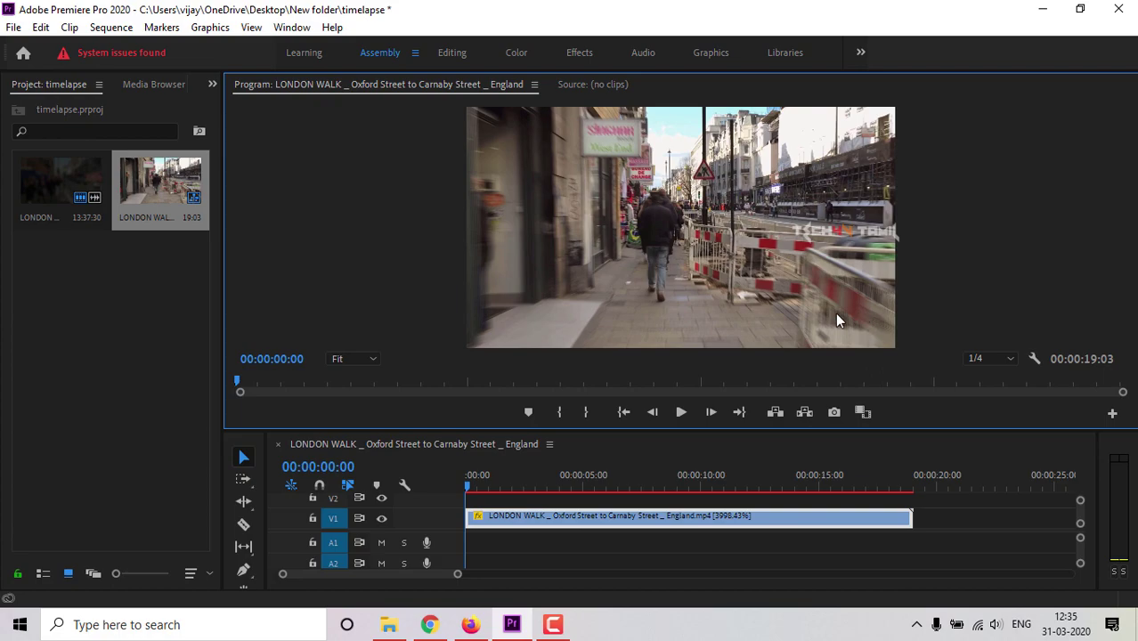
click(681, 415)
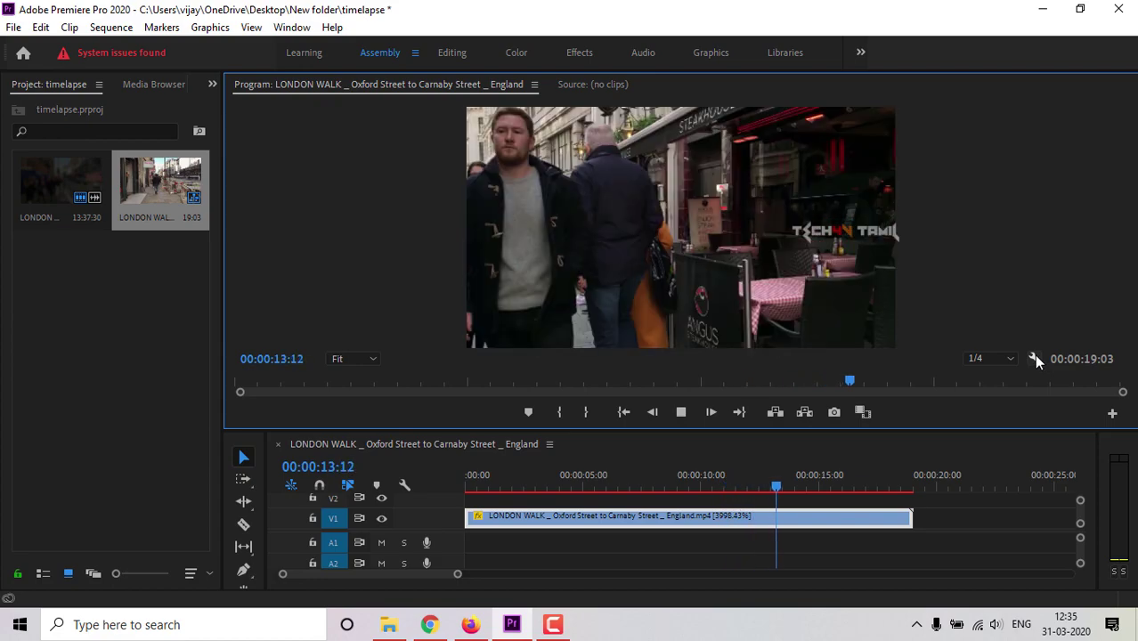
click(989, 358)
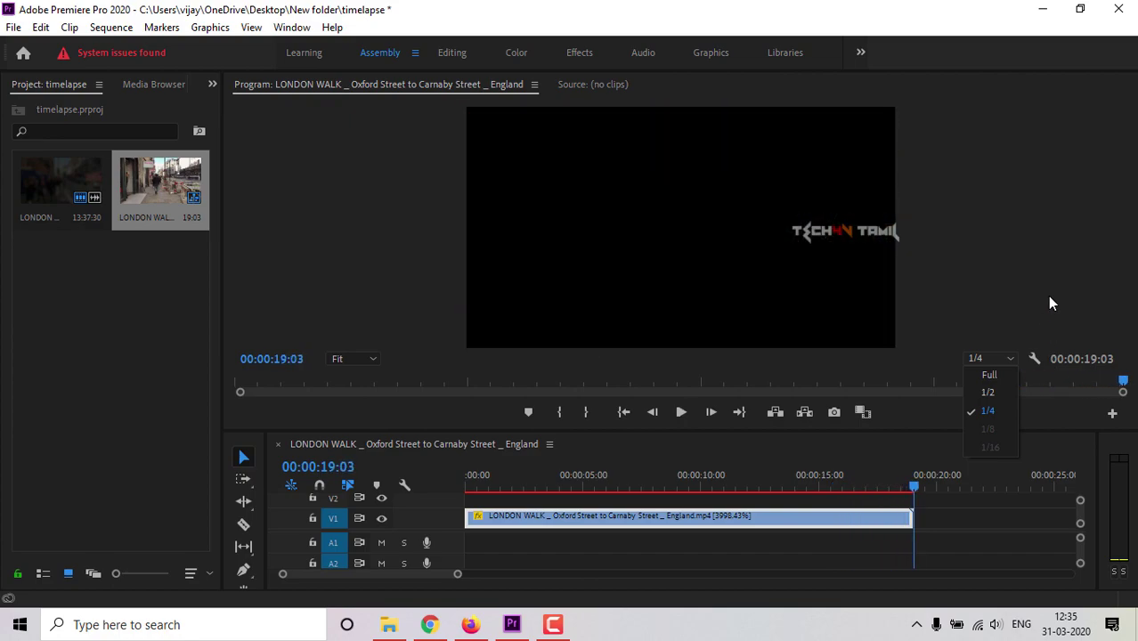
Step: Change the clip's speed to 500% through Speed/Duration
right_click(594, 521)
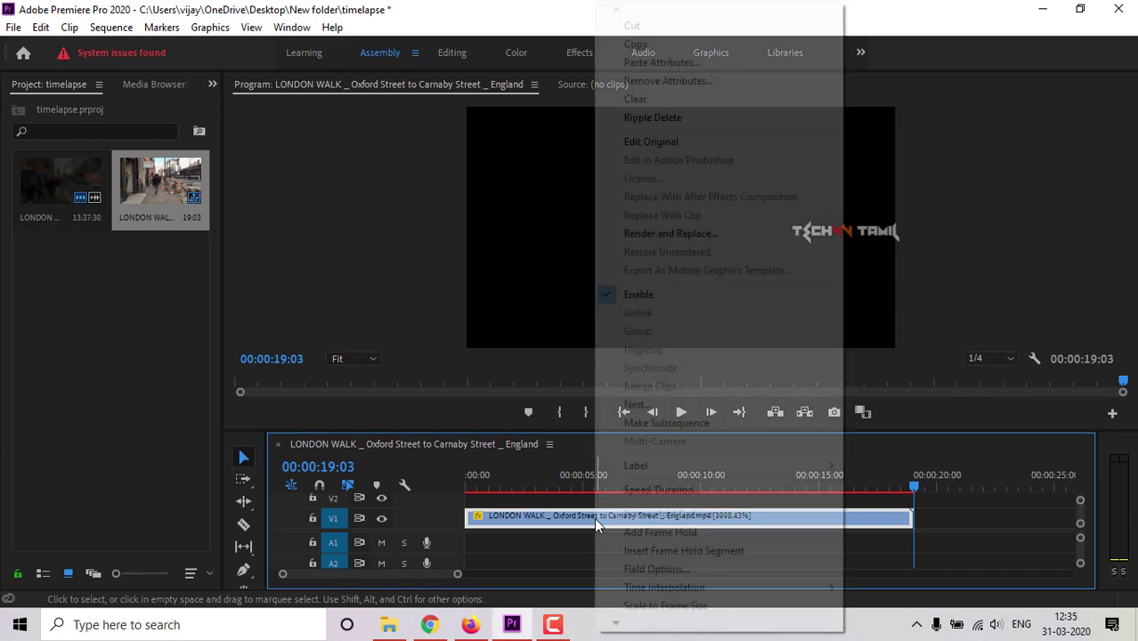
click(661, 491)
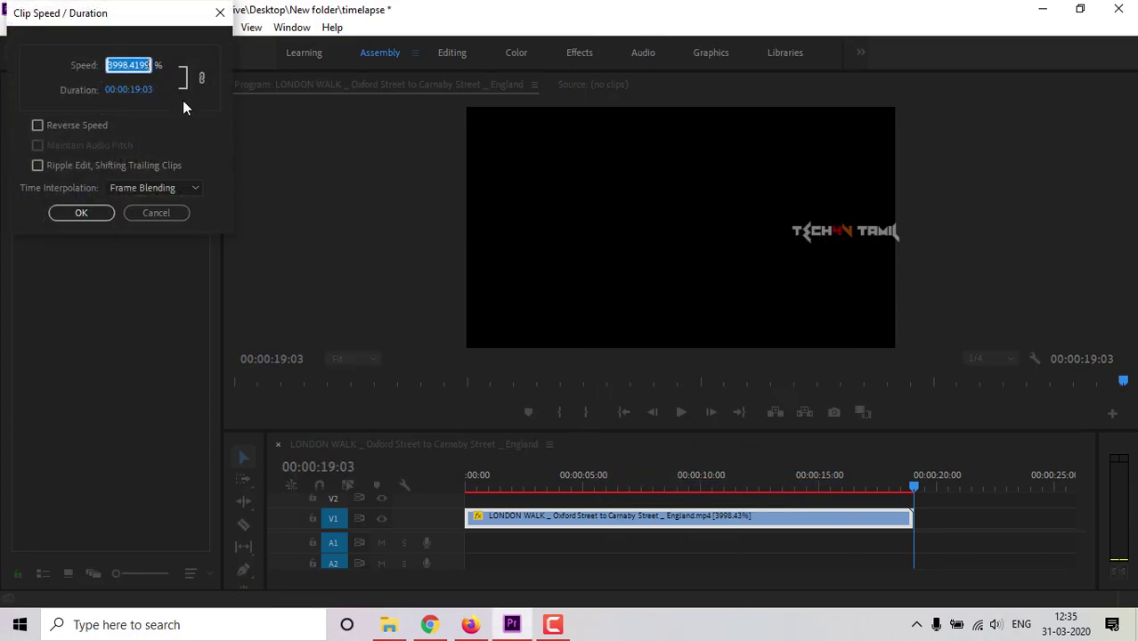
text(500)
key(Return)
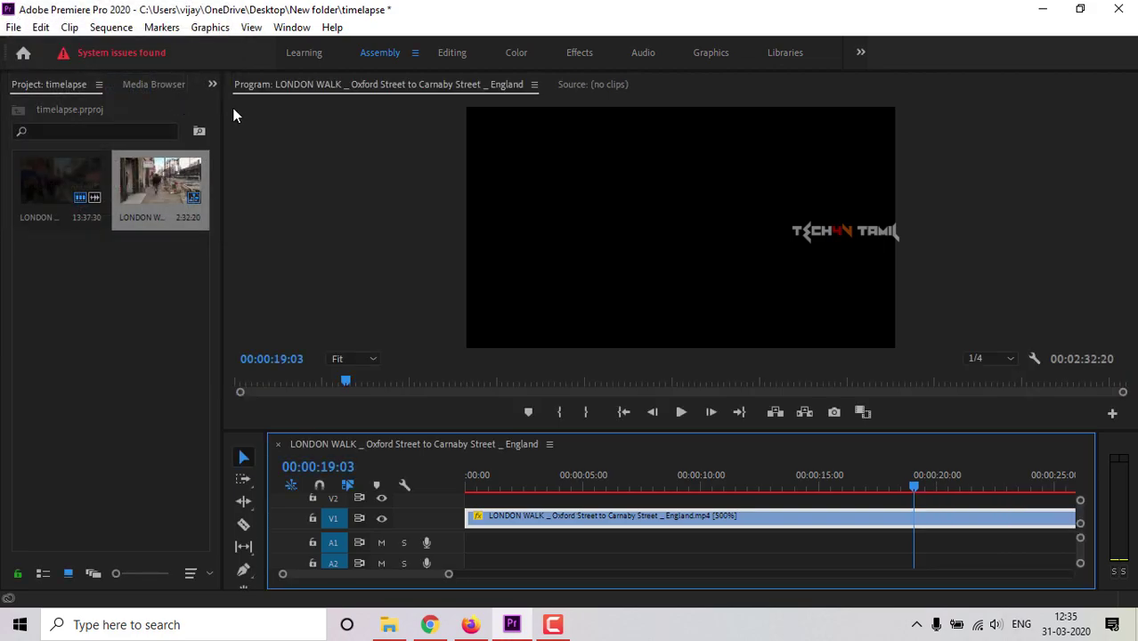
Step: Raise the speed to 5000% with Frame Blending and rewind the playhead to the start
right_click(554, 517)
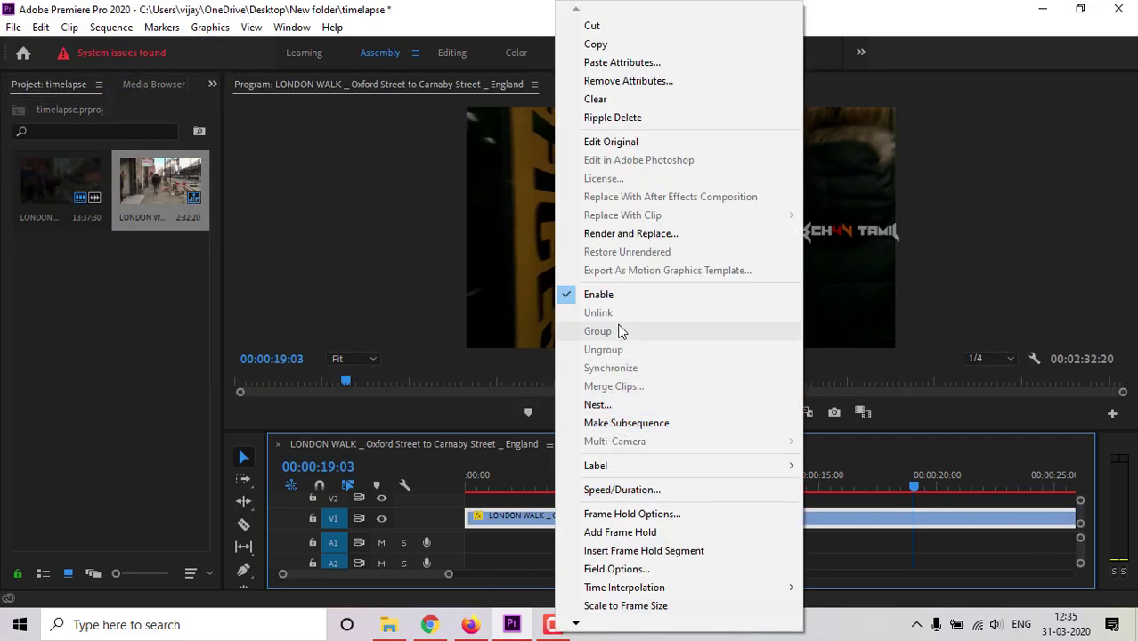
click(622, 489)
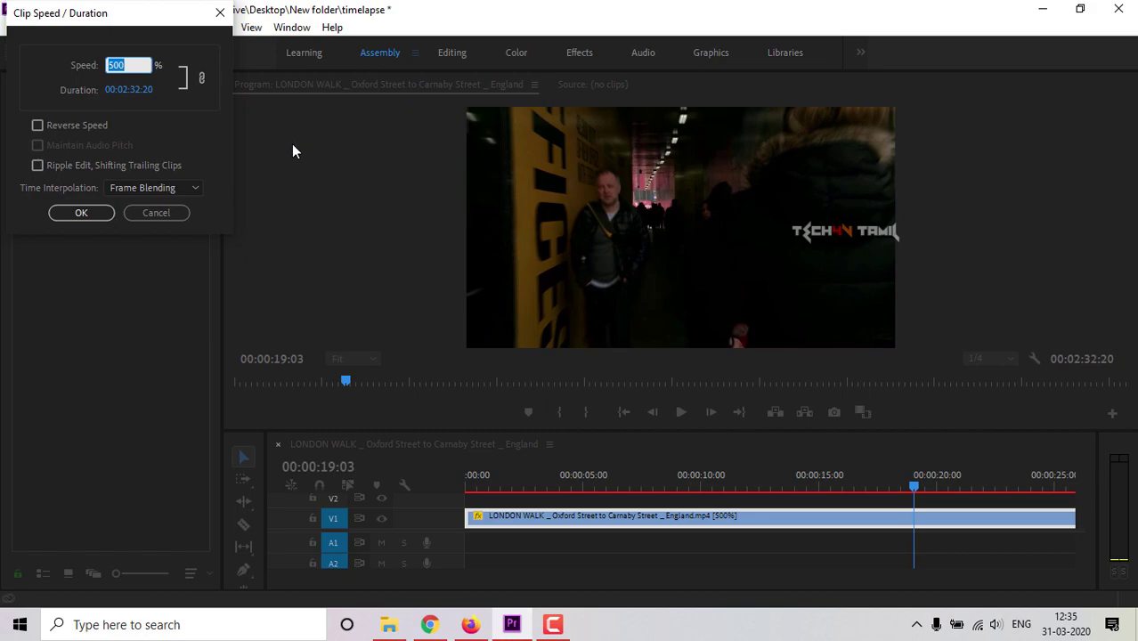
text(5000)
click(138, 193)
click(143, 225)
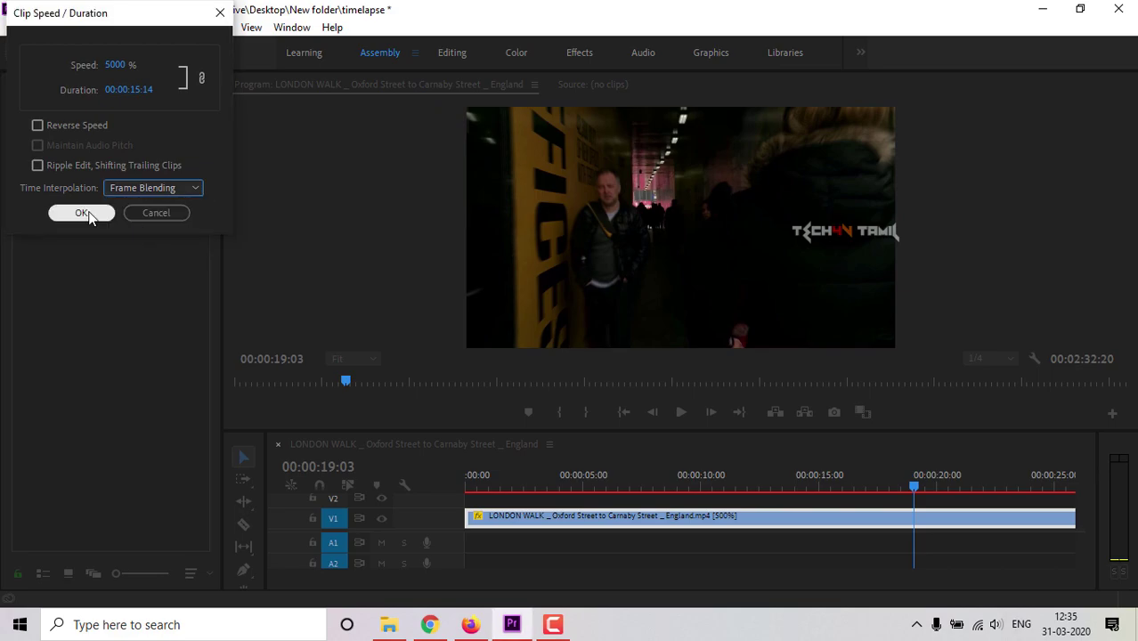
click(81, 214)
drag(478, 481, 438, 474)
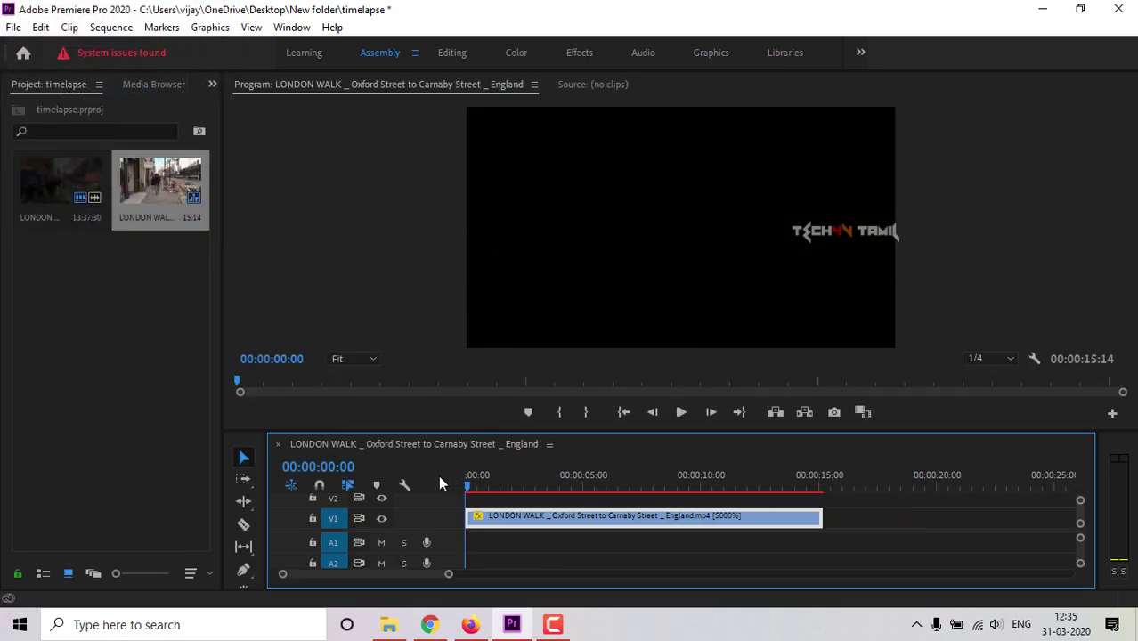
Step: Play the 5000% sequence and stop at 00:00:07:40
click(674, 417)
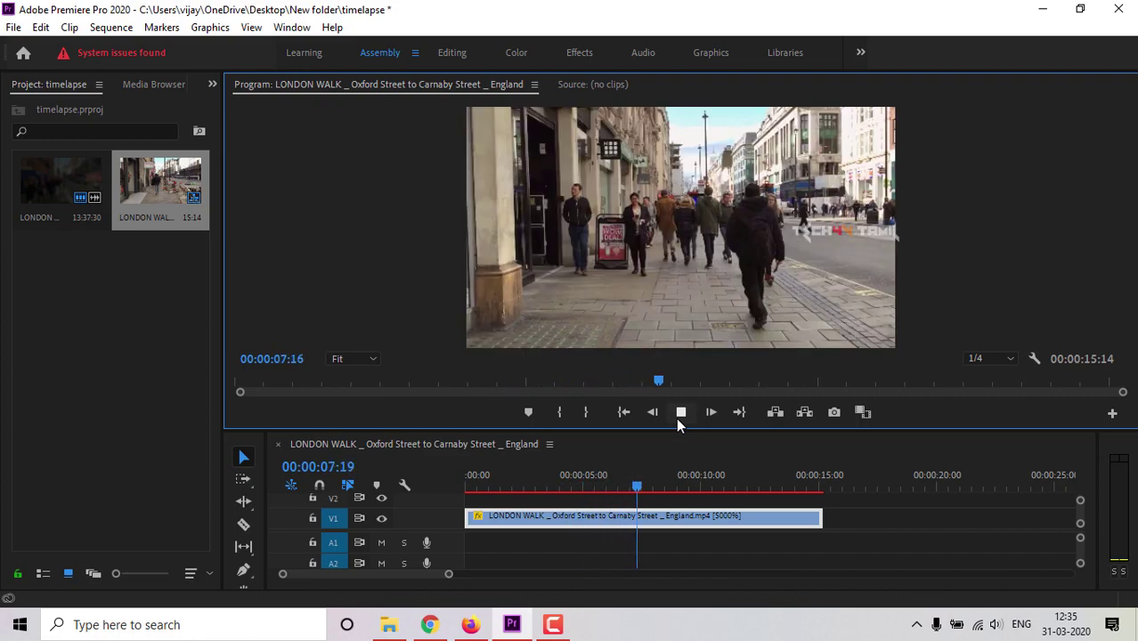
click(678, 424)
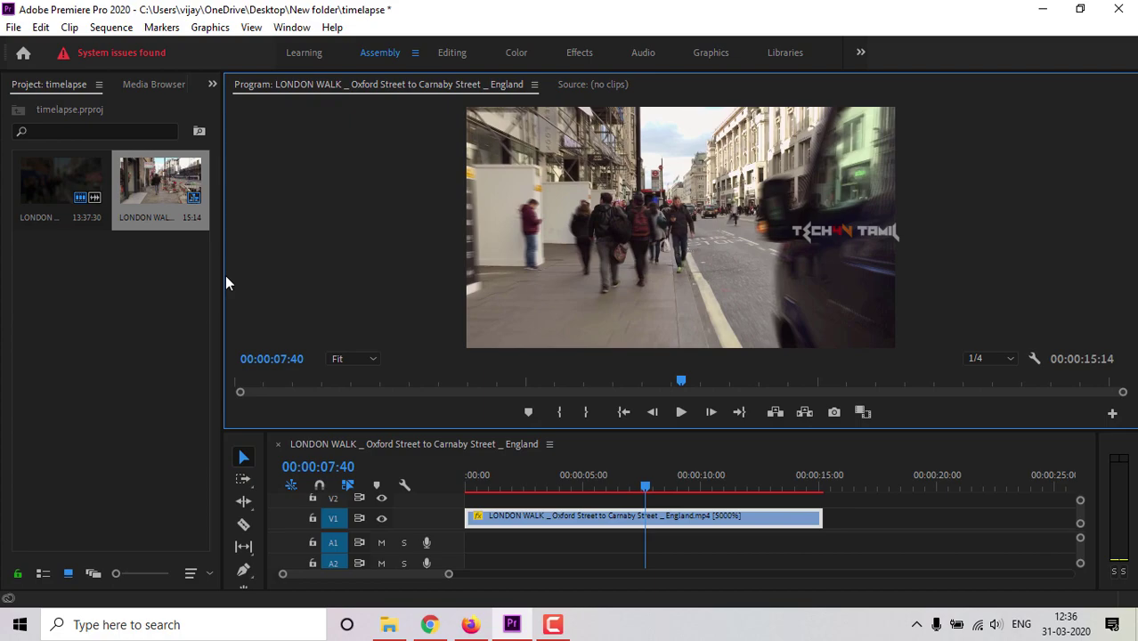
Step: Open Export Settings with Ctrl+M and choose the YouTube 1080p Full HD preset
key(ctrl+m)
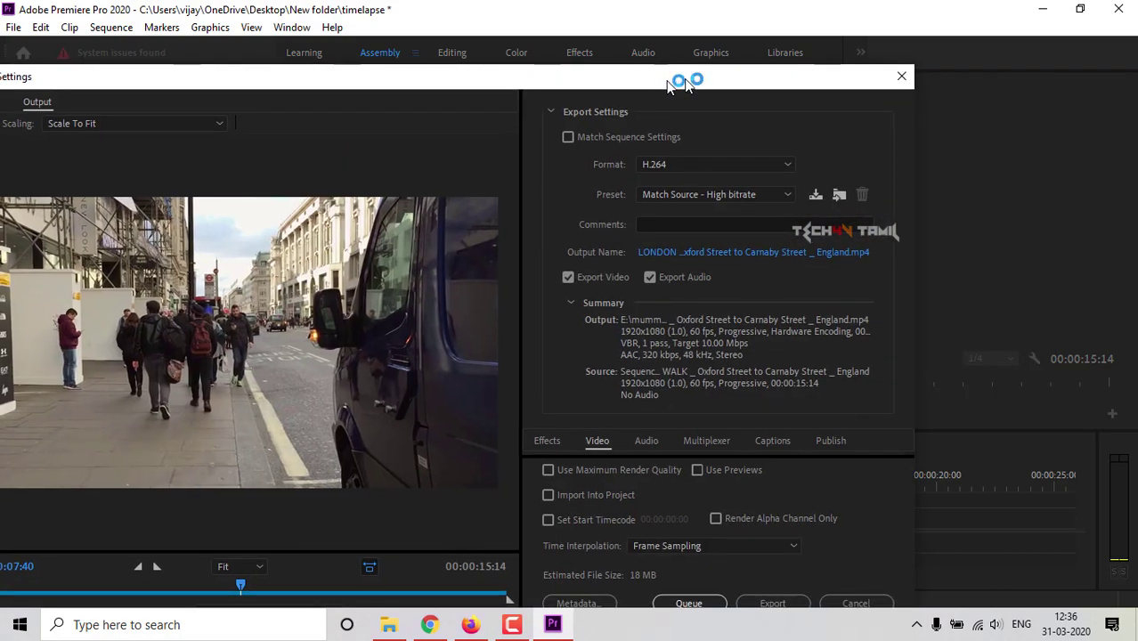
drag(655, 77, 754, 65)
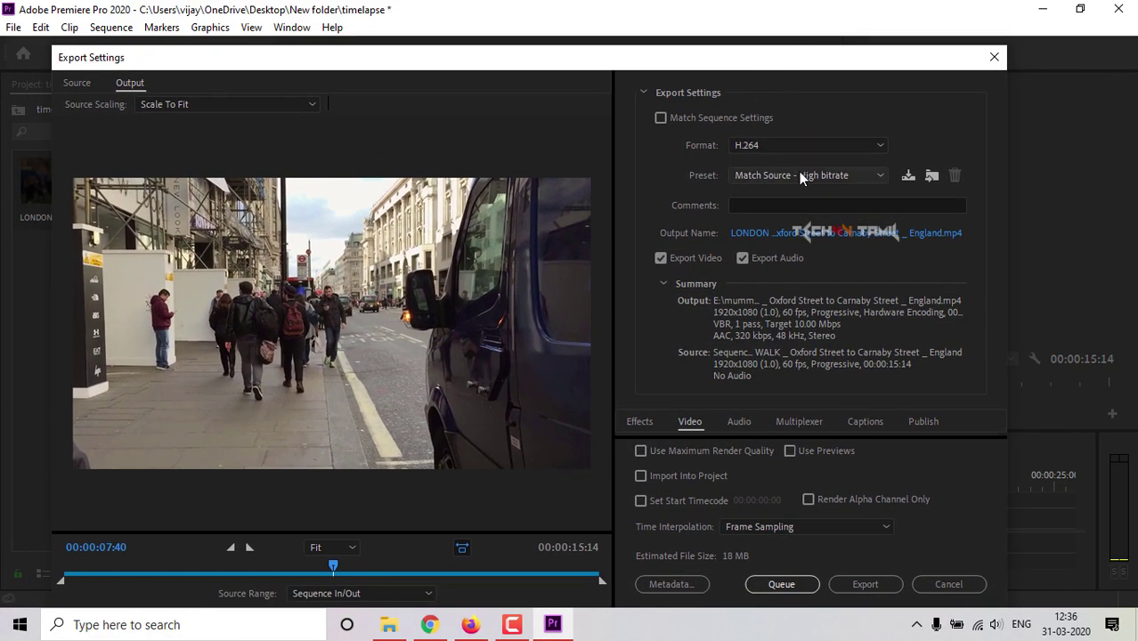
click(801, 176)
scroll(830, 570, down, 5)
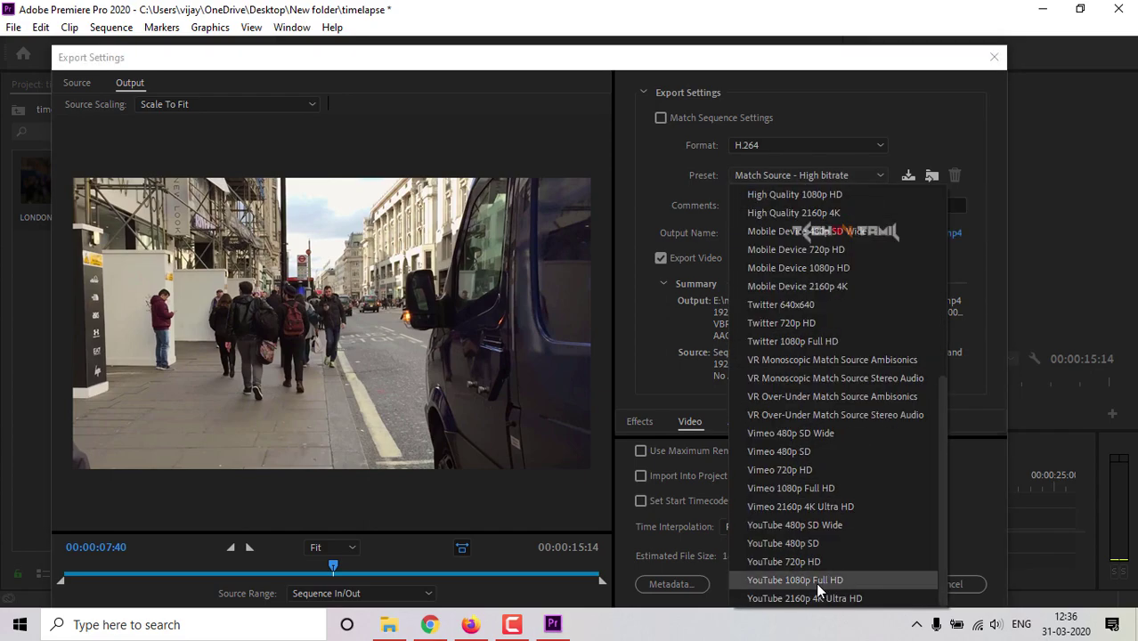
click(815, 582)
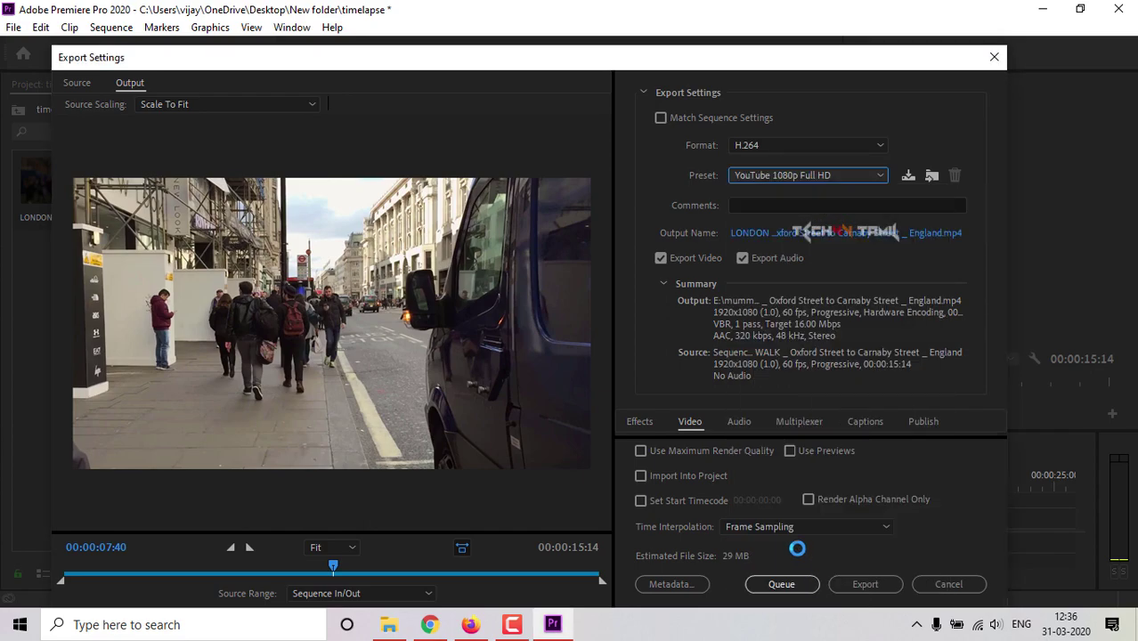
click(862, 585)
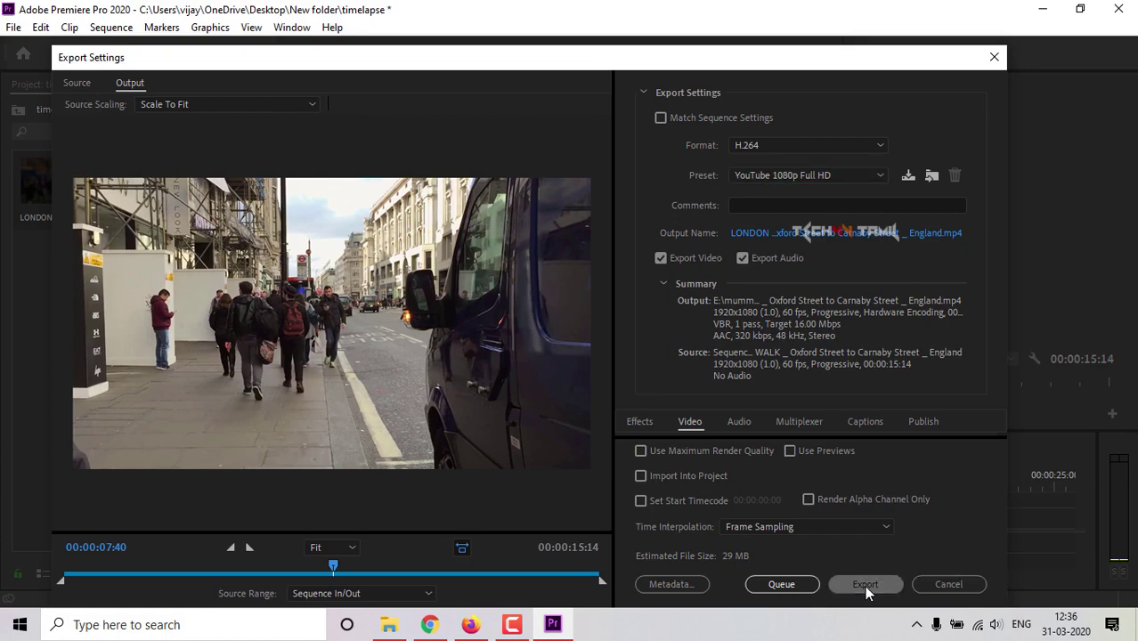
Step: Name the output hyperlapse in Desktop\New folder and start the export
click(871, 234)
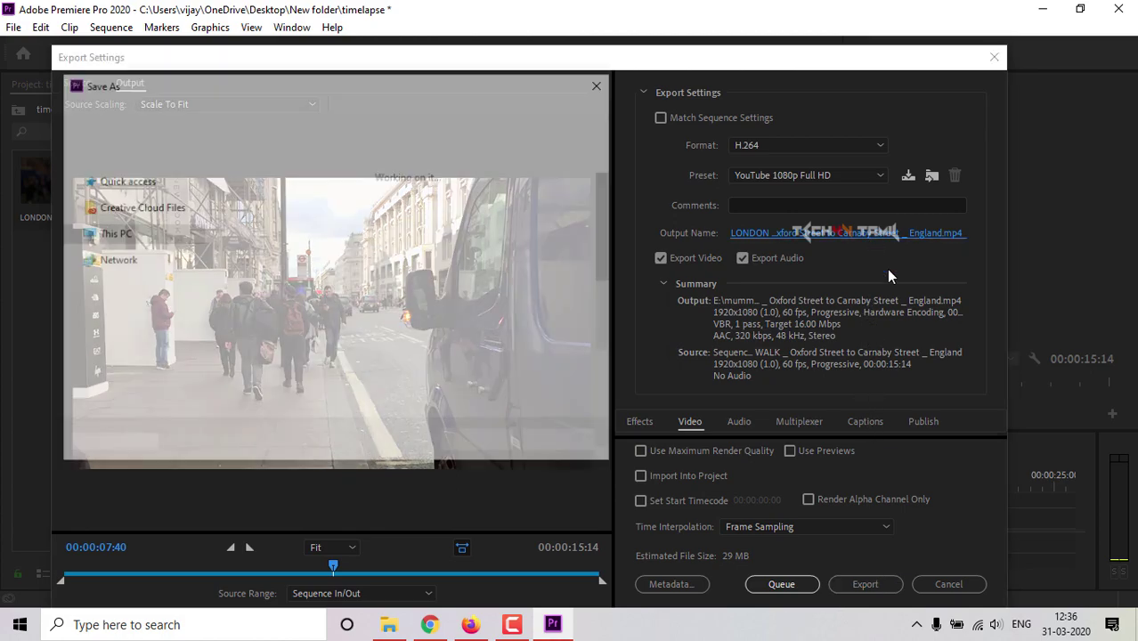
drag(197, 289, 198, 174)
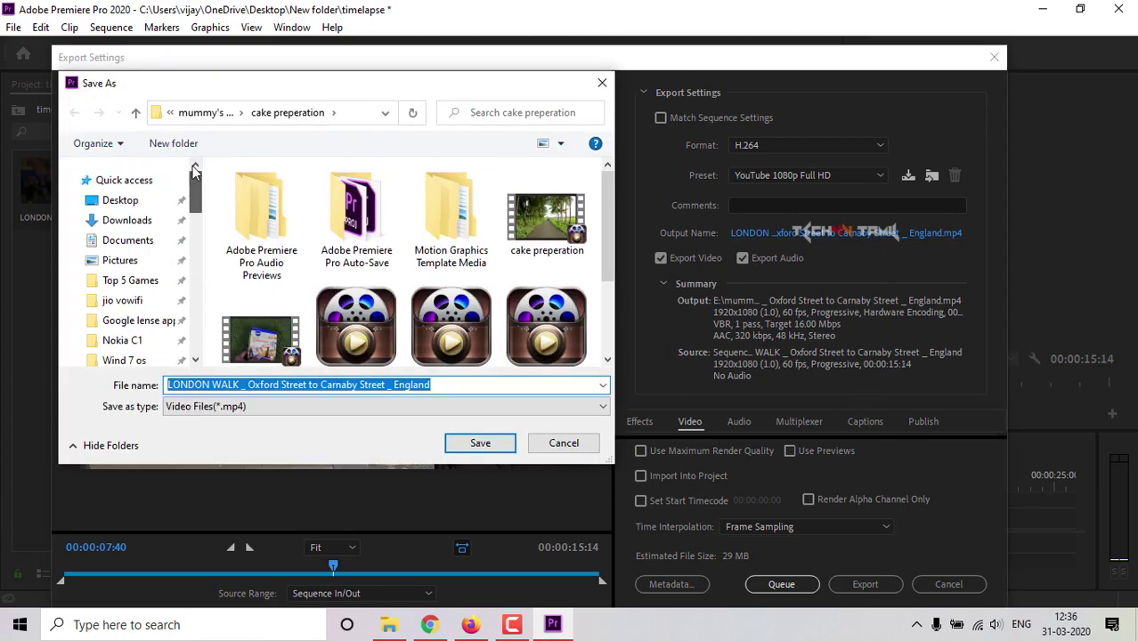
click(122, 200)
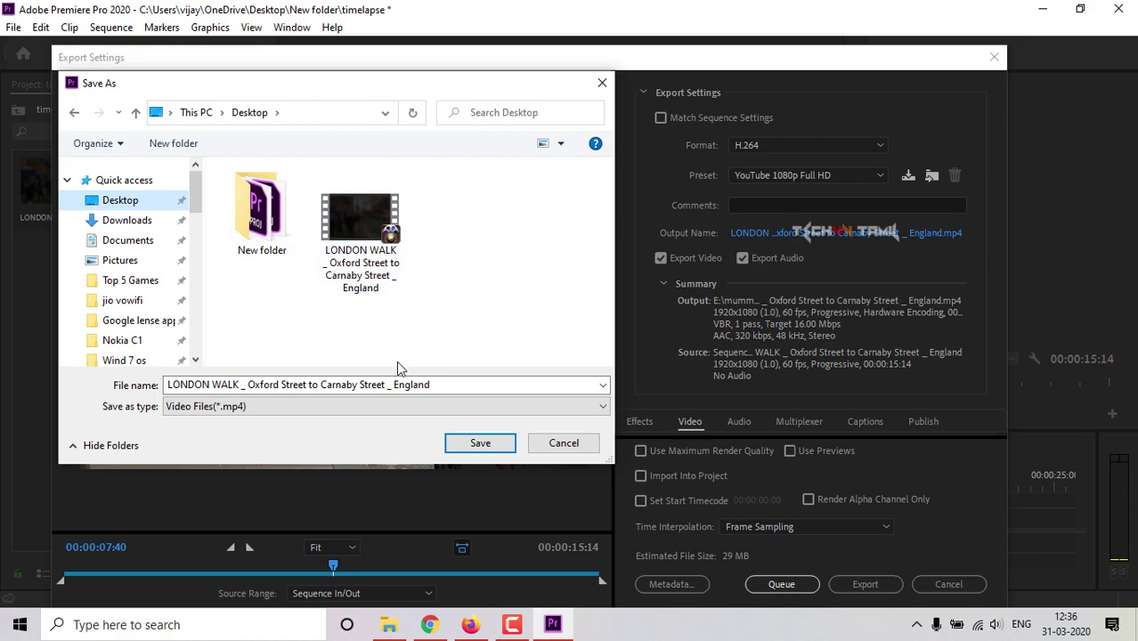
double_click(263, 214)
click(460, 385)
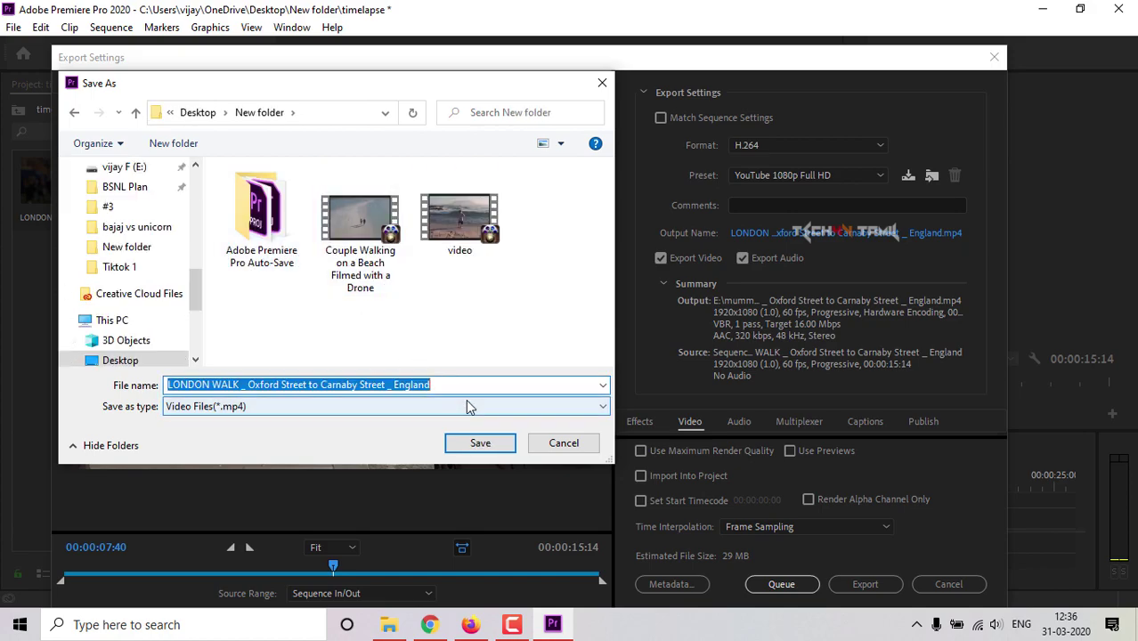
text(t)
key(BackSpace)
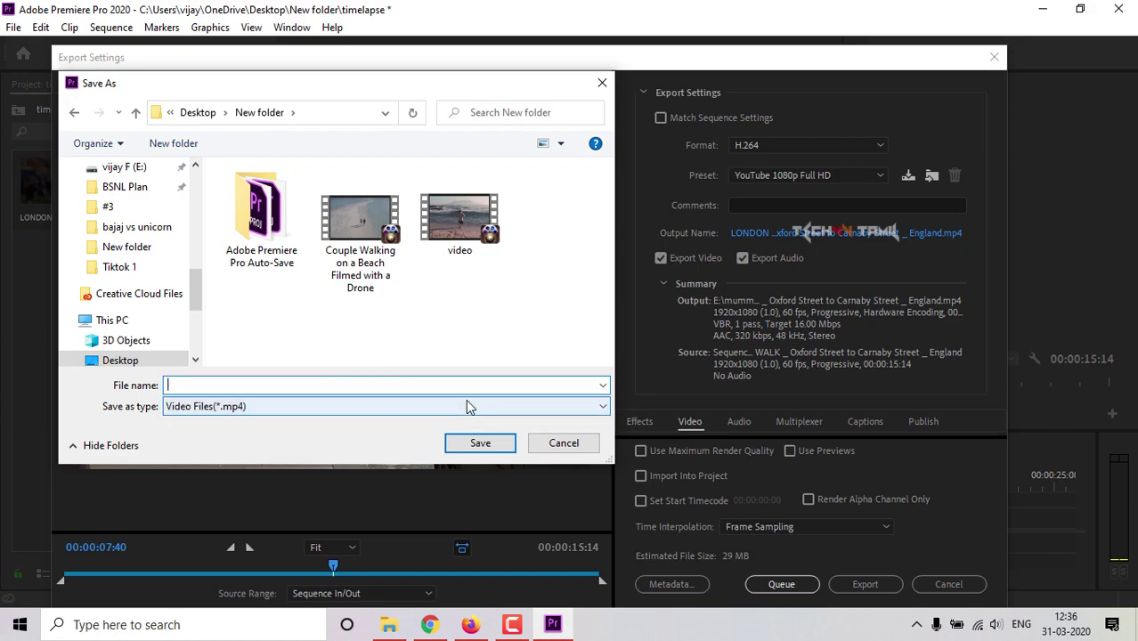
text(hype)
key(BackSpace)
key(BackSpace)
key(Return)
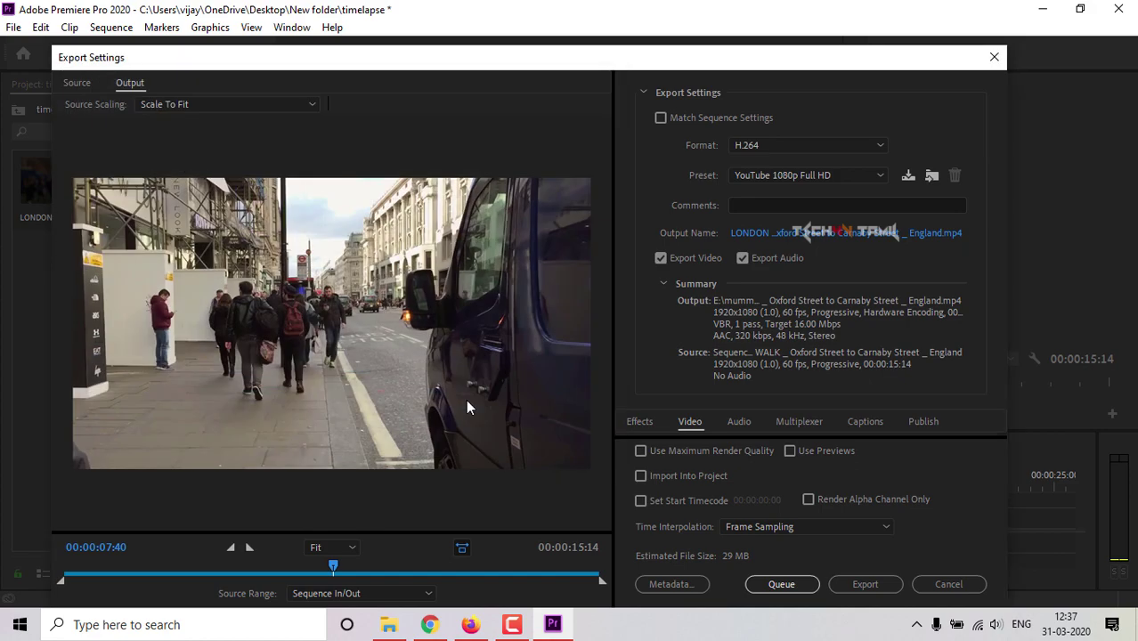
click(874, 591)
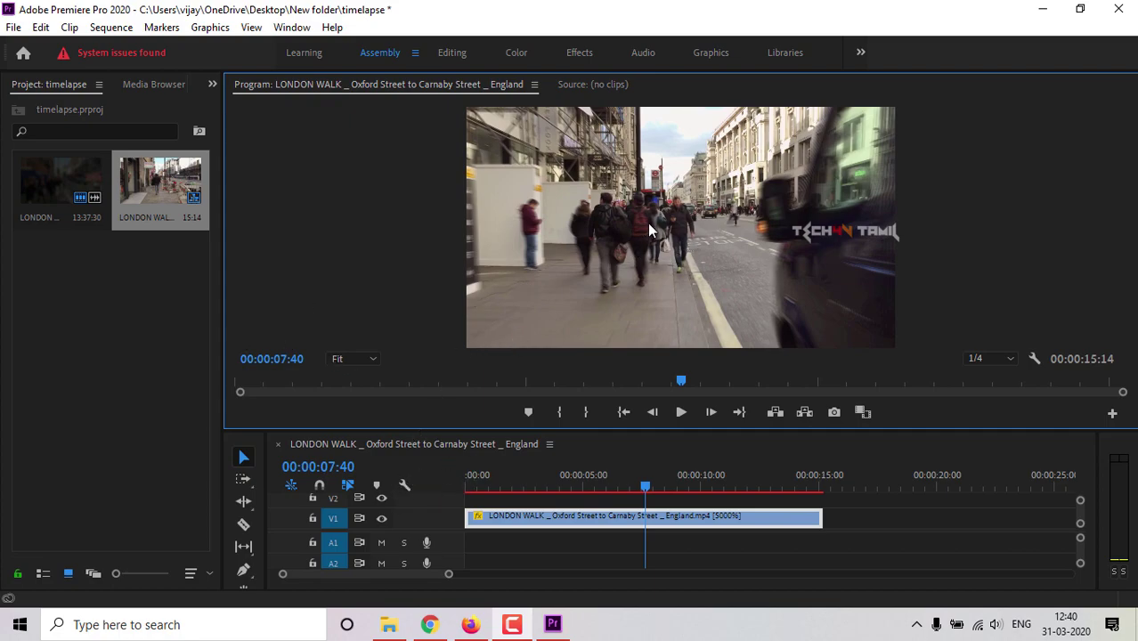
Step: Minimise Premiere Pro once the hyperlapse.mp4 encode completes
click(1040, 12)
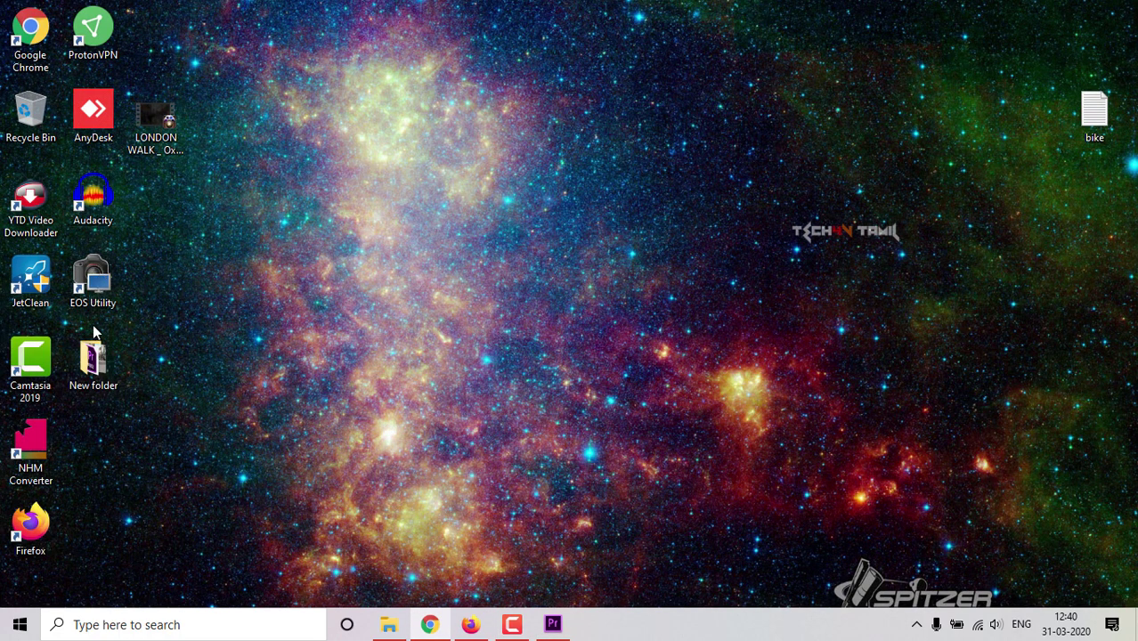
Step: Open the exported hyperlapse.mp4 from New folder on the desktop to play it
double_click(90, 357)
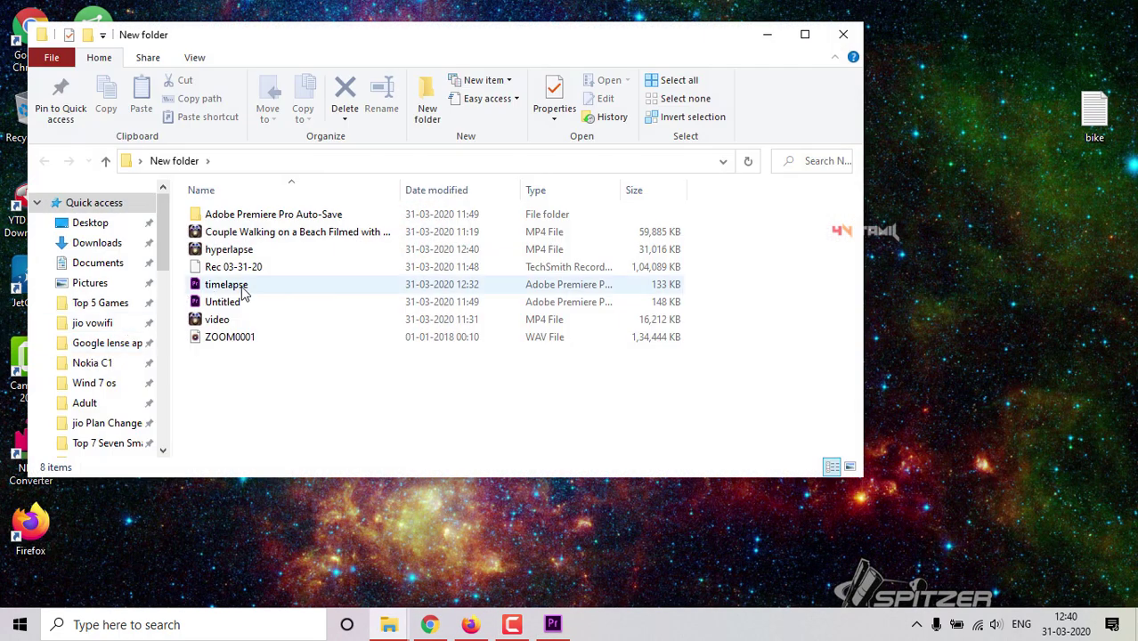
click(242, 250)
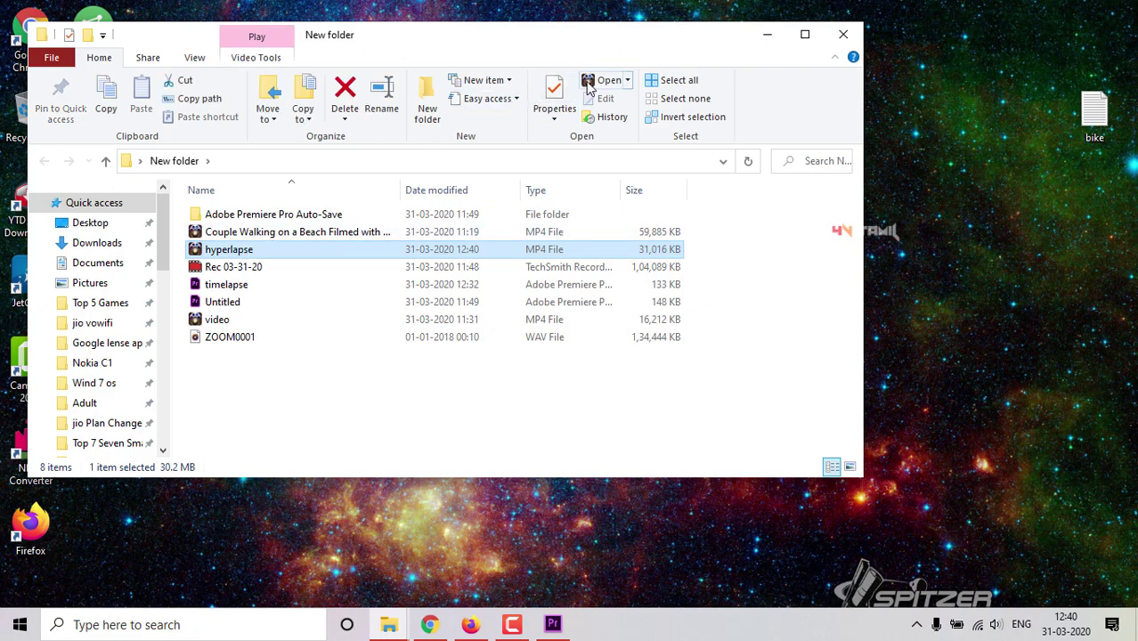
click(585, 88)
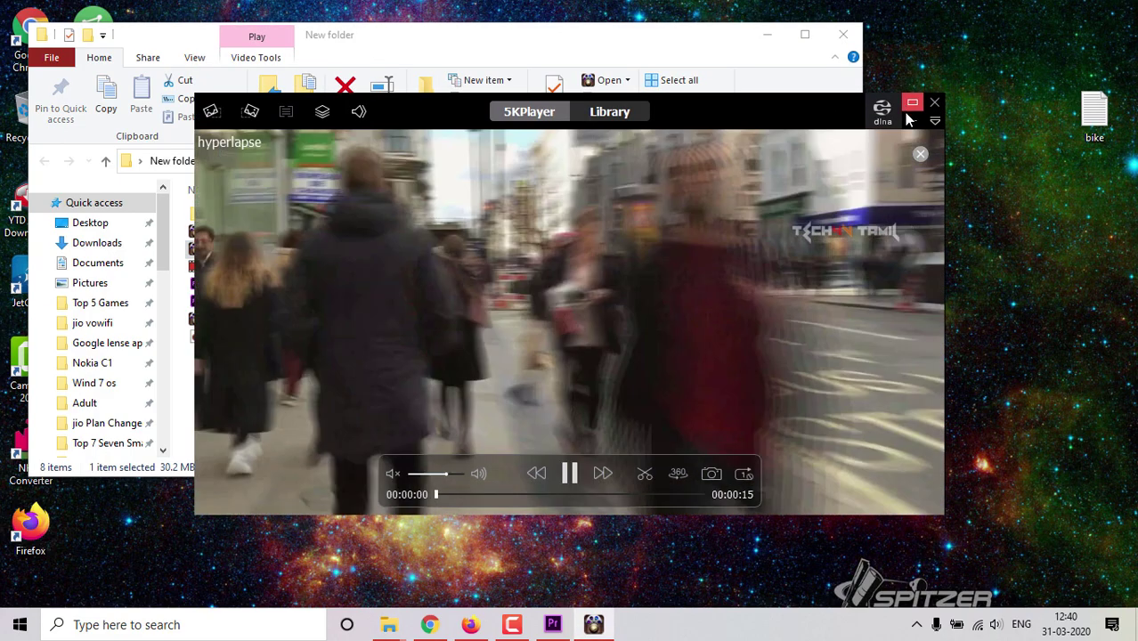
Step: Watch the 15-second hyperlapse maximized in 5KPlayer, then close the player
click(912, 105)
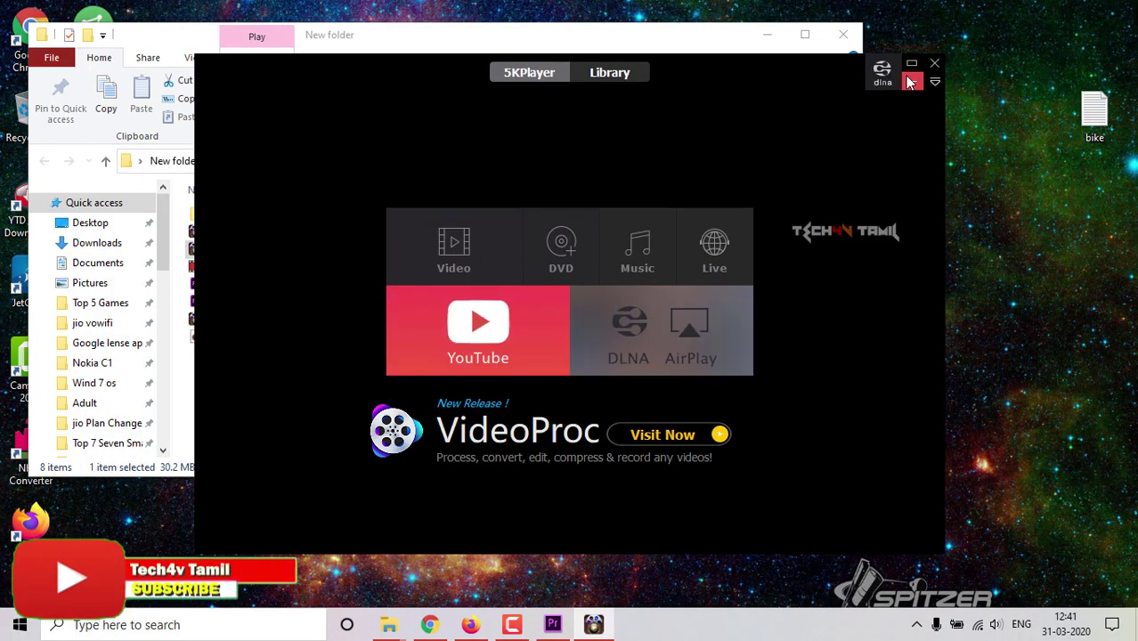
click(909, 82)
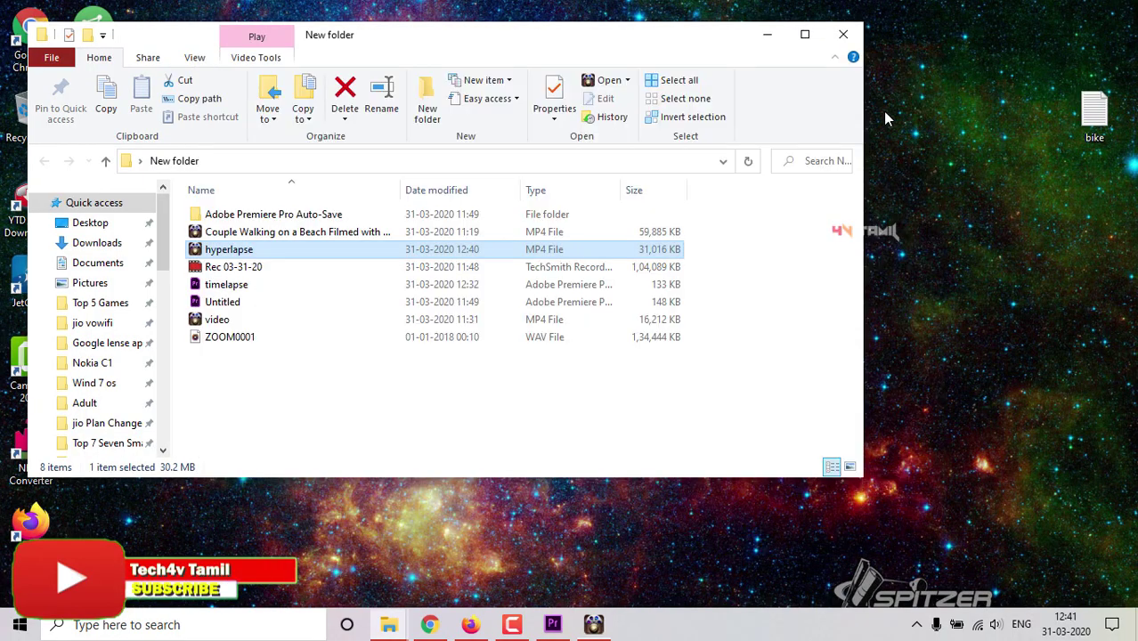
Step: Restore the Premiere Pro window showing the 5000% LONDON WALK sequence
click(553, 625)
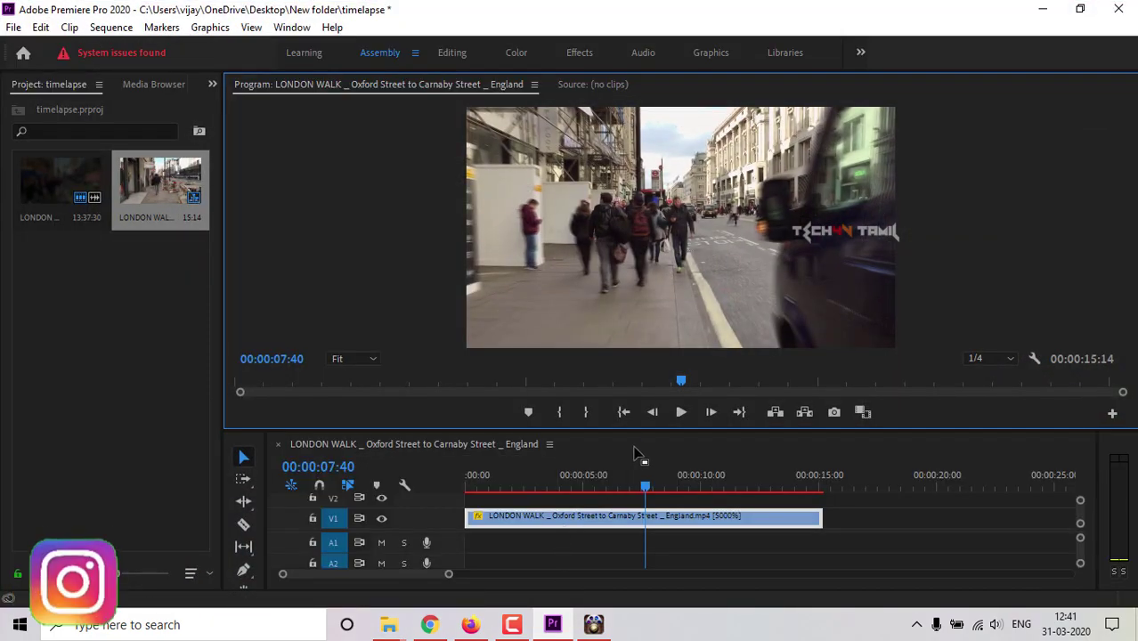